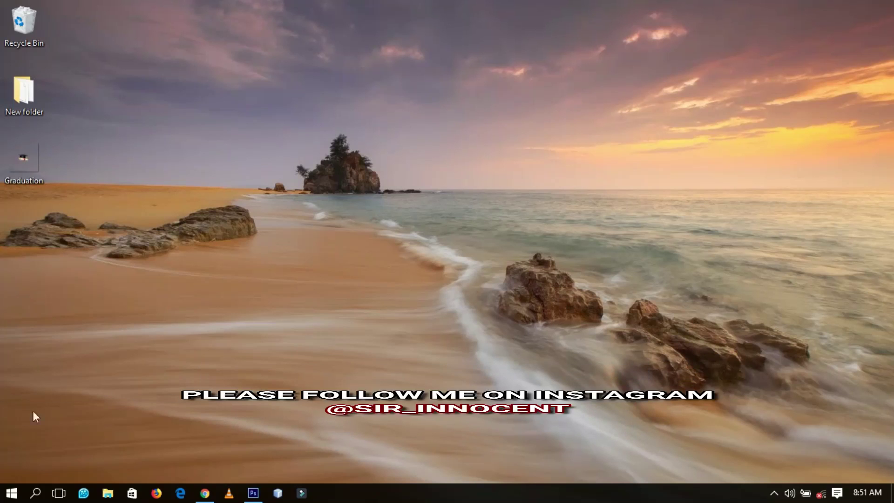
- Bring the Photoshop window back from the taskbar so it fills the screen
{"action": "left_click", "coordinate": [258, 494]}
{"action": "left_click", "coordinate": [258, 493]}
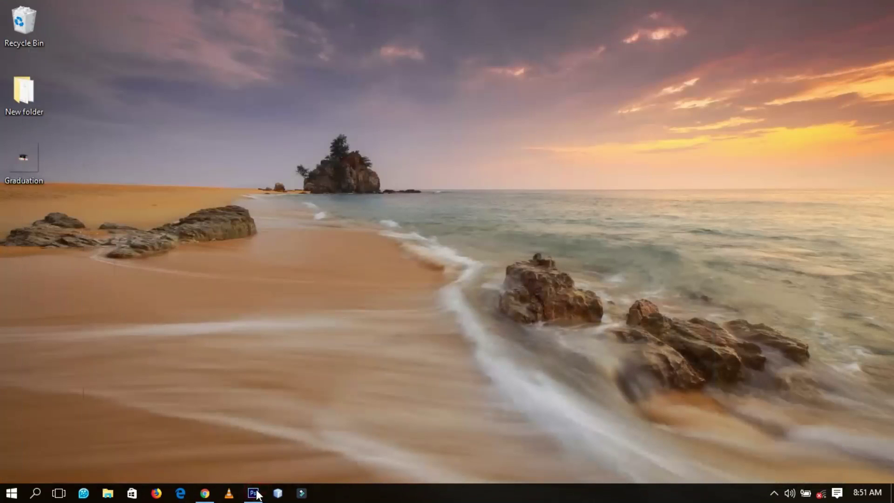
{"action": "left_click", "coordinate": [257, 495]}
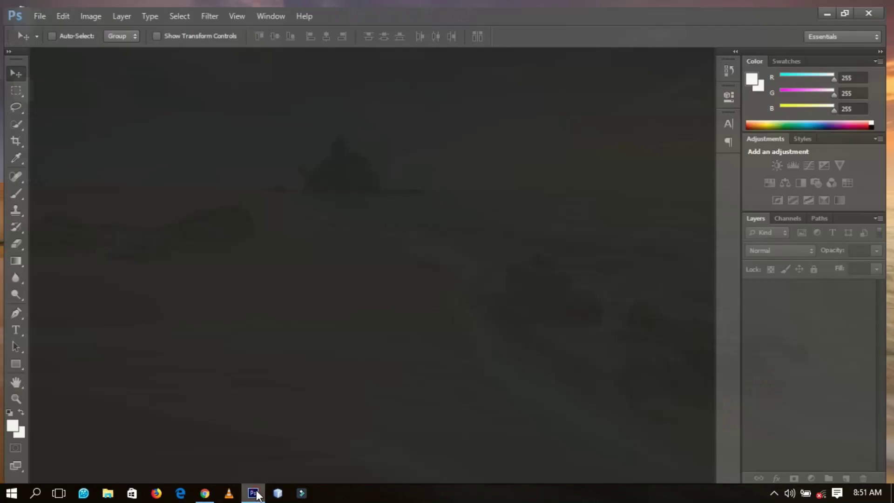
- Create a new International Paper DL document, 110 × 220 mm at 300 pixels/inch
{"action": "left_click", "coordinate": [42, 11]}
{"action": "left_click", "coordinate": [49, 26]}
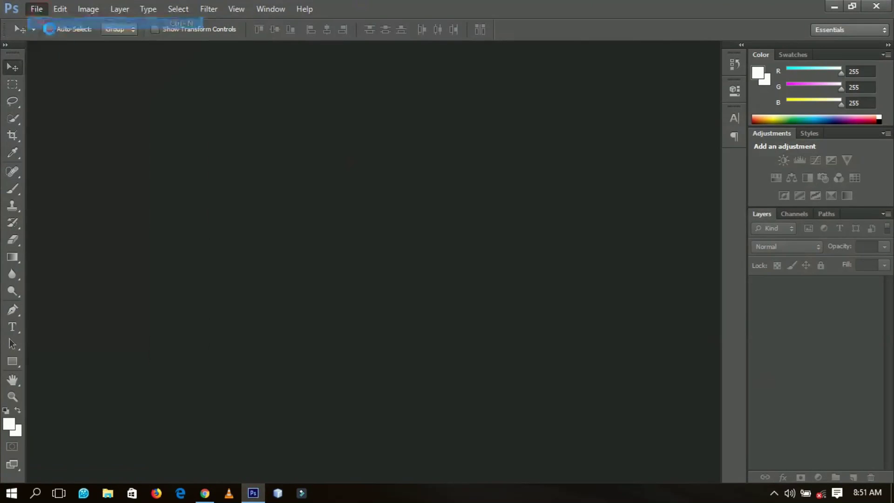
{"action": "left_click", "coordinate": [429, 172]}
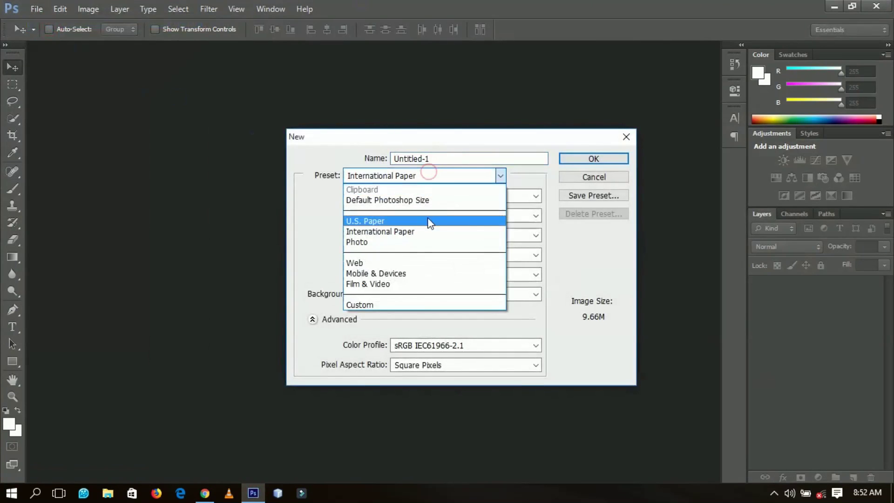
{"action": "left_click", "coordinate": [430, 233]}
{"action": "left_click", "coordinate": [439, 195]}
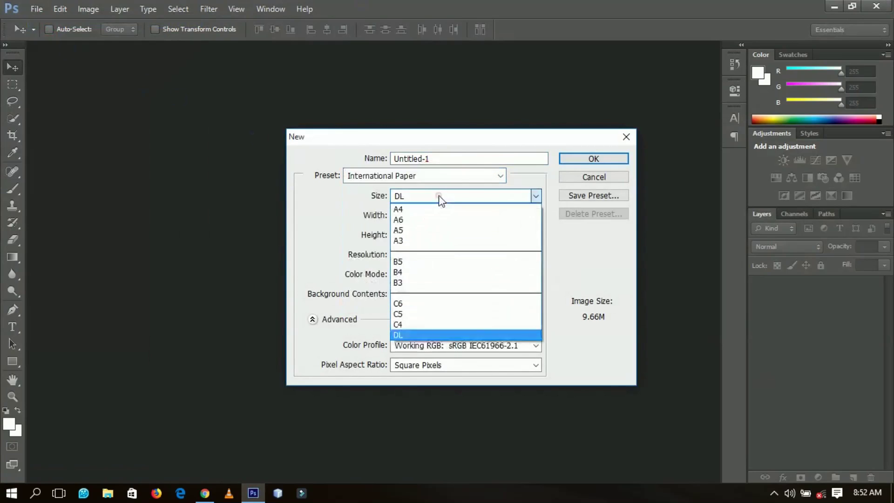
{"action": "left_click", "coordinate": [401, 334]}
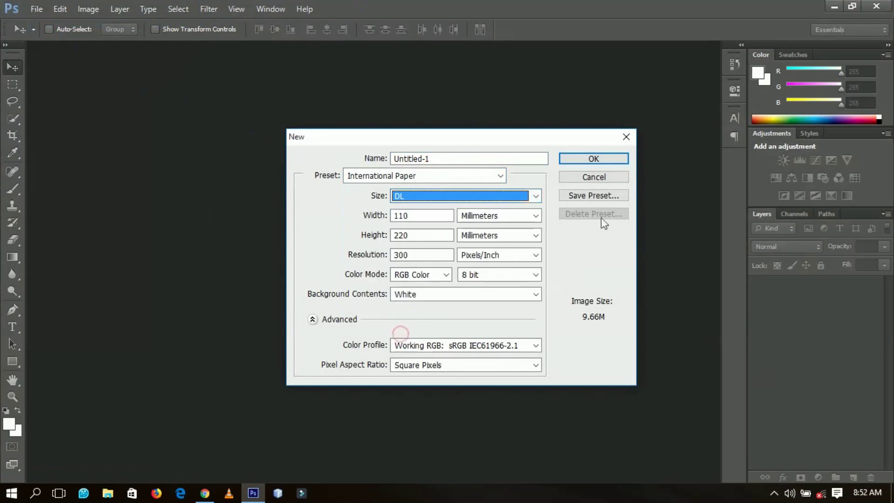
{"action": "left_click", "coordinate": [610, 157]}
- Rotate the canvas 90° clockwise so the DL page becomes landscape, 220 × 110 mm
{"action": "left_click", "coordinate": [83, 11]}
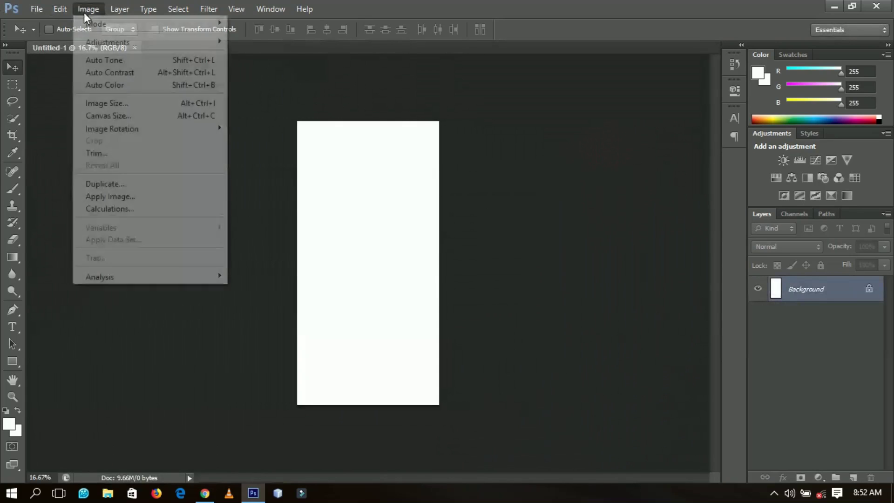
{"action": "mouse_move", "coordinate": [166, 132]}
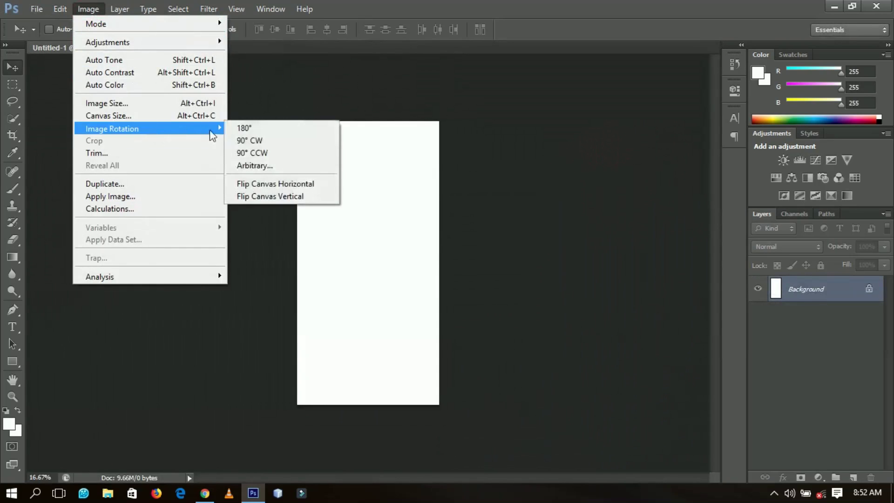
{"action": "left_click", "coordinate": [258, 144]}
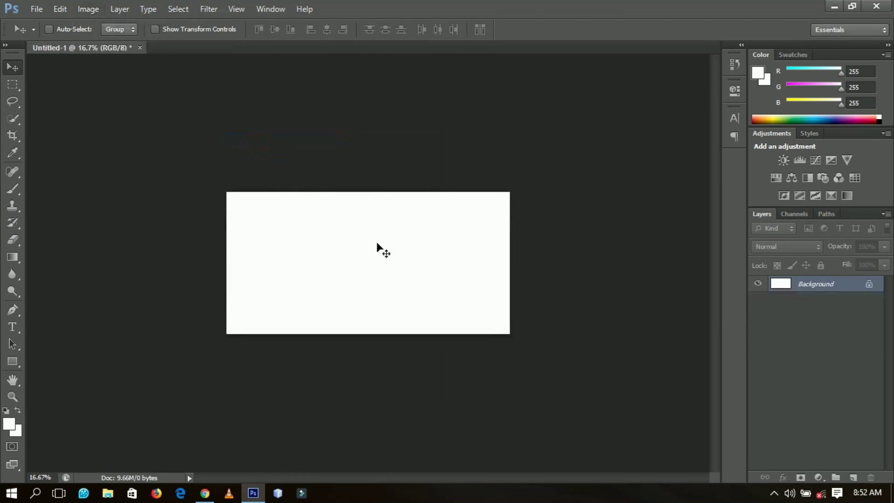
- Fit the landscape canvas on screen, then zoom out one step
{"action": "key", "text": "z"}
{"action": "right_click", "coordinate": [376, 244]}
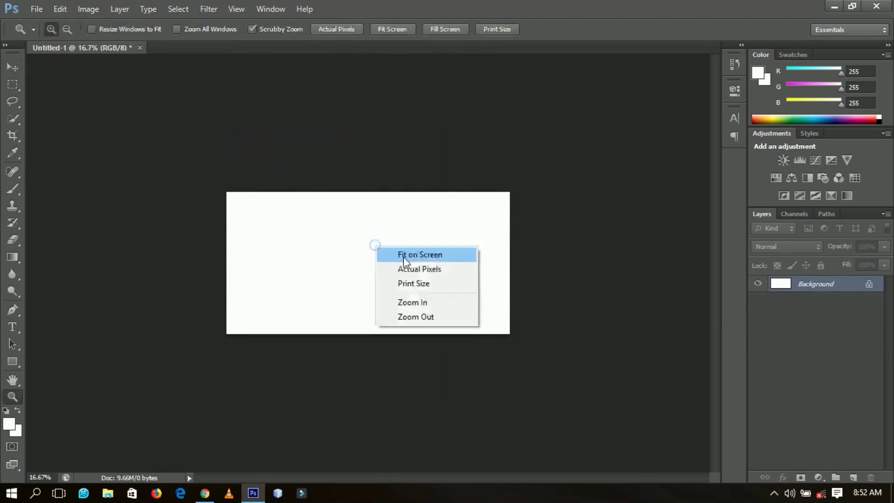
{"action": "left_click", "coordinate": [403, 254]}
{"action": "right_click", "coordinate": [399, 252]}
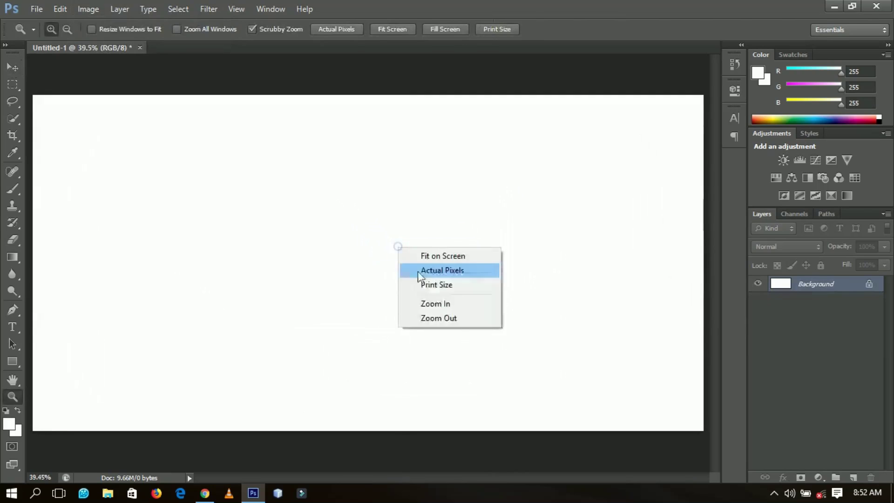
{"action": "left_click", "coordinate": [427, 318]}
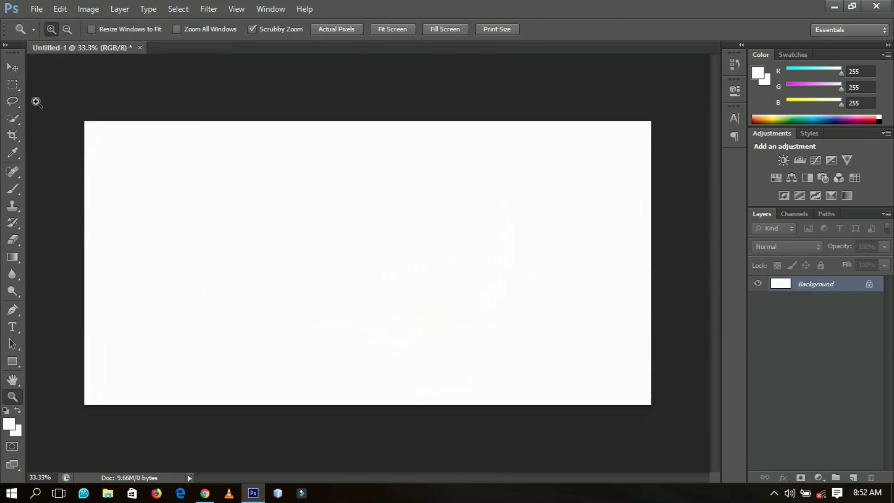
{"action": "left_click", "coordinate": [14, 67]}
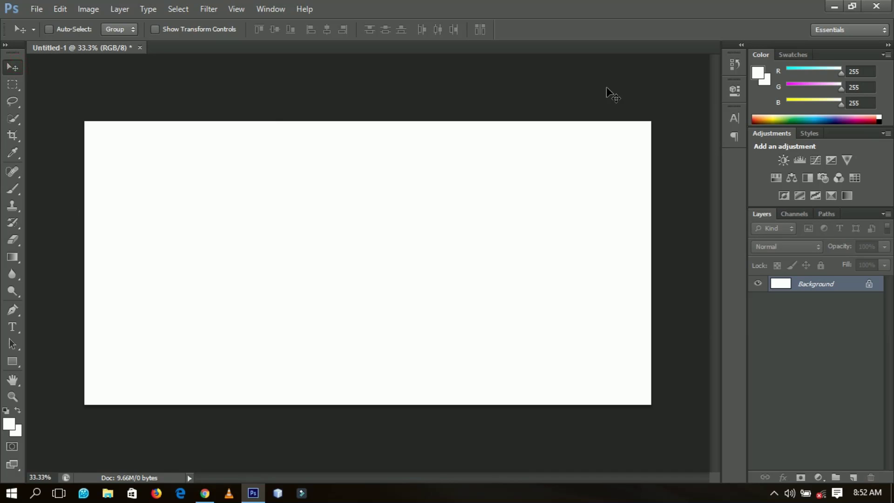
- Draw a rectangle nearly covering the canvas and fill it with maroon #600240
{"action": "left_click", "coordinate": [11, 362]}
{"action": "left_click", "coordinate": [51, 360]}
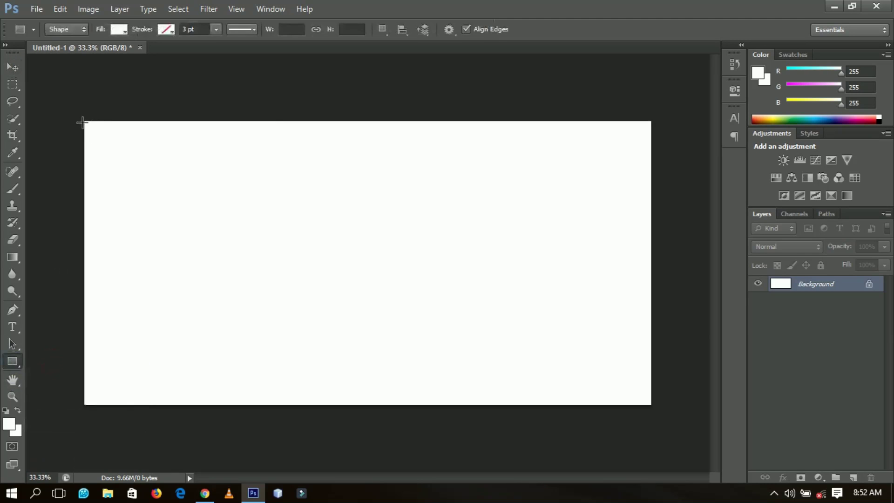
{"action": "left_click_drag", "start_coordinate": [87, 122], "coordinate": [647, 401]}
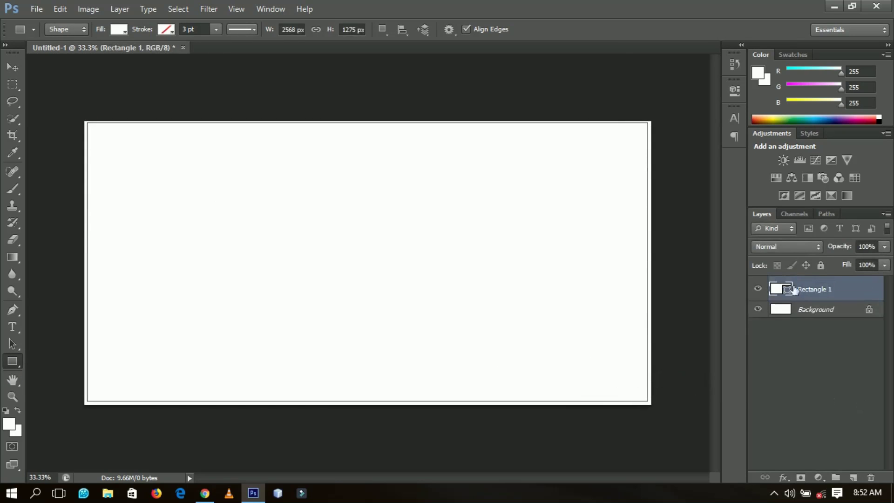
{"action": "double_click", "coordinate": [788, 291]}
{"action": "left_click", "coordinate": [655, 363]}
{"action": "type", "text": "60024"}
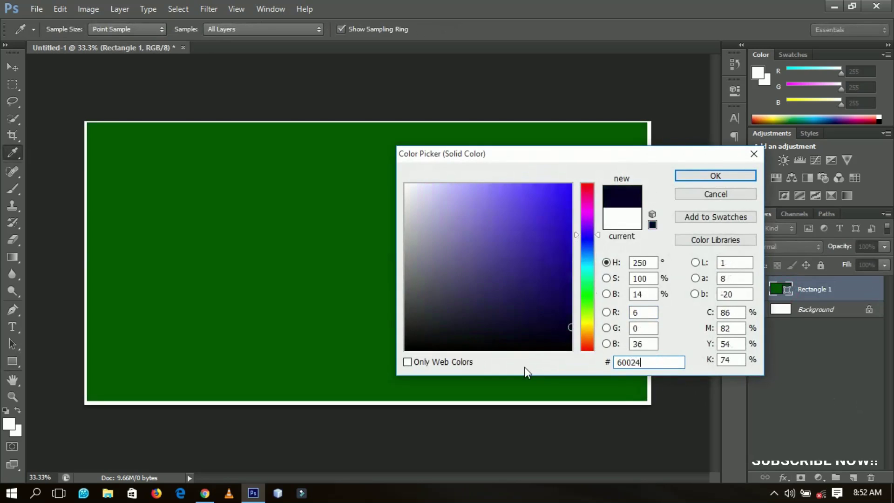
{"action": "type", "text": "0"}
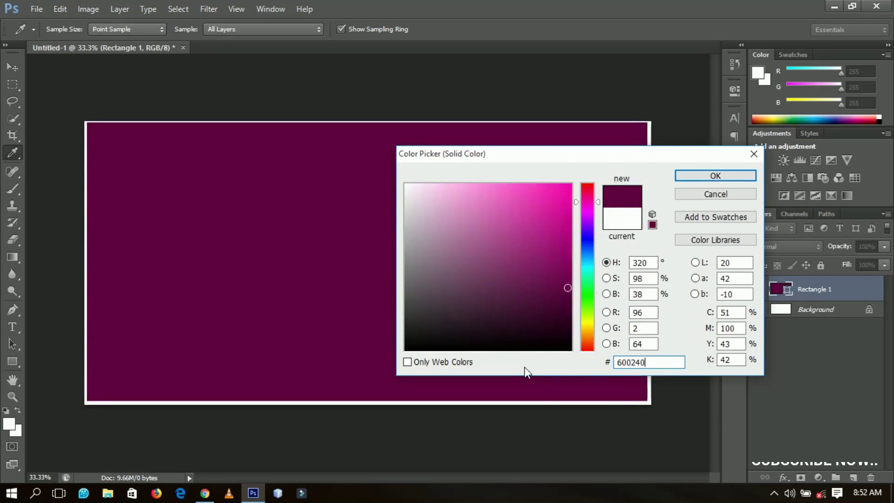
{"action": "left_click", "coordinate": [730, 181]}
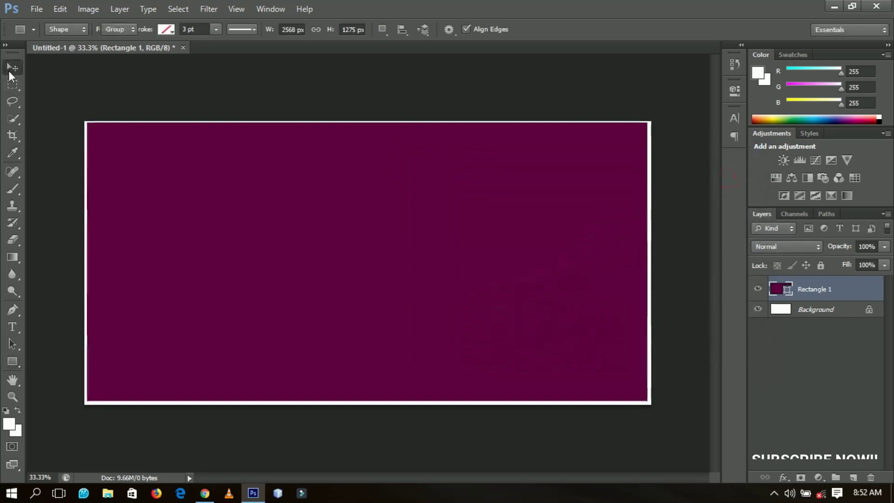
- Centre the maroon rectangle vertically and horizontally on the canvas
{"action": "left_click", "coordinate": [10, 69]}
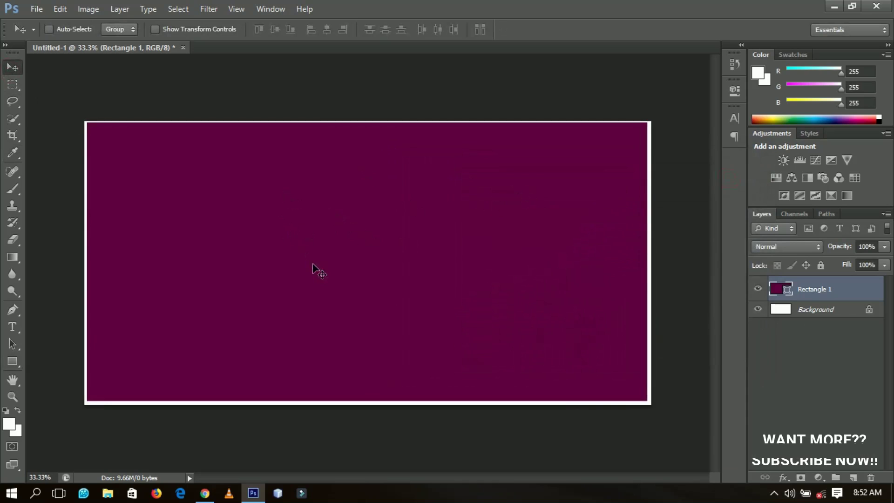
{"action": "key", "text": "ctrl+a"}
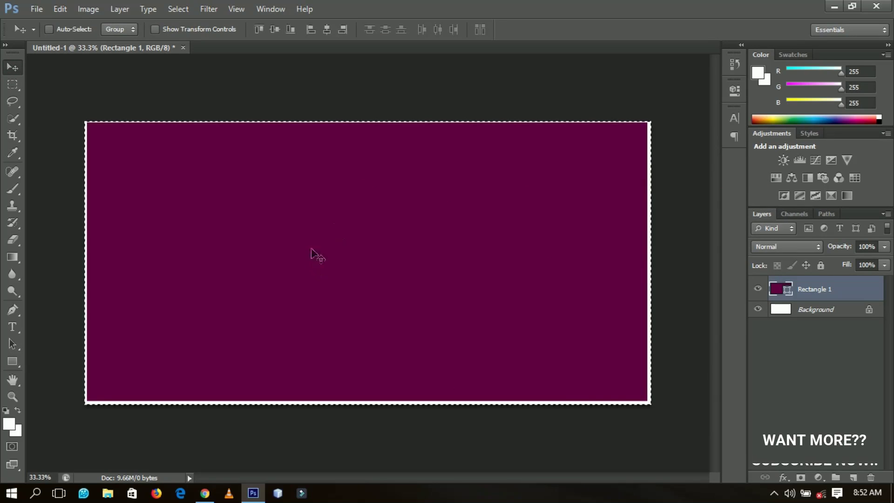
{"action": "left_click", "coordinate": [277, 34]}
{"action": "left_click", "coordinate": [326, 30]}
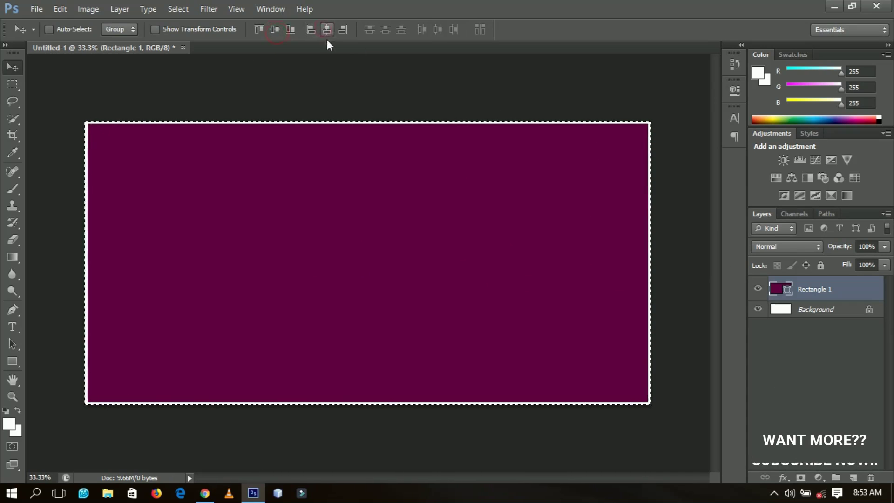
{"action": "key", "text": "ctrl+d"}
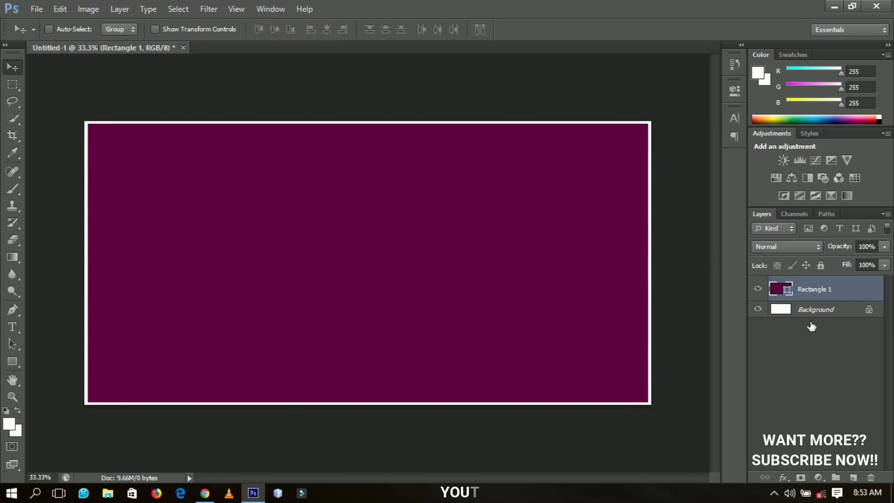
- Duplicate the maroon rectangle and shrink the copy slightly around its centre
{"action": "key", "text": "ctrl+j"}
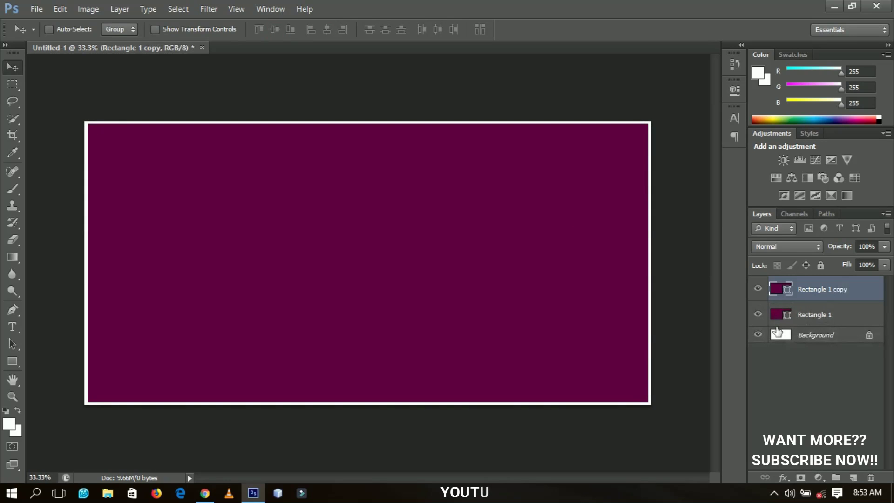
{"action": "key", "text": "ctrl+t"}
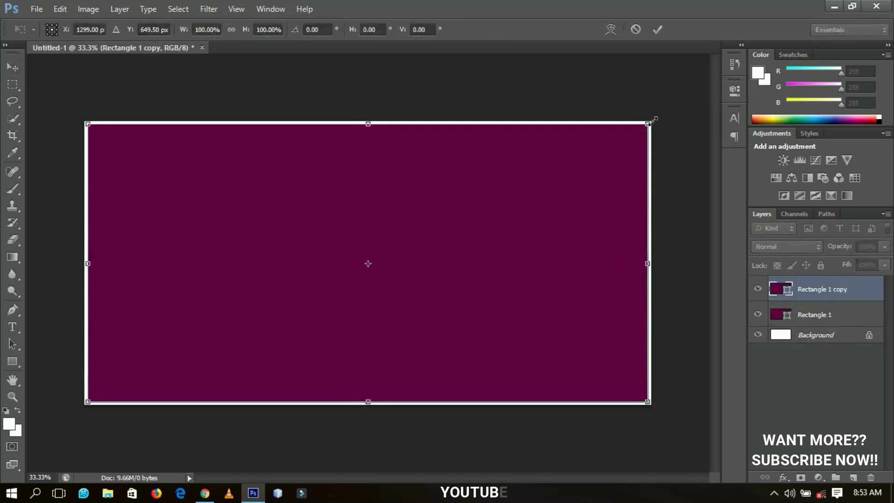
{"action": "left_click_drag", "start_coordinate": [651, 119], "coordinate": [645, 123]}
{"action": "key", "text": "Return"}
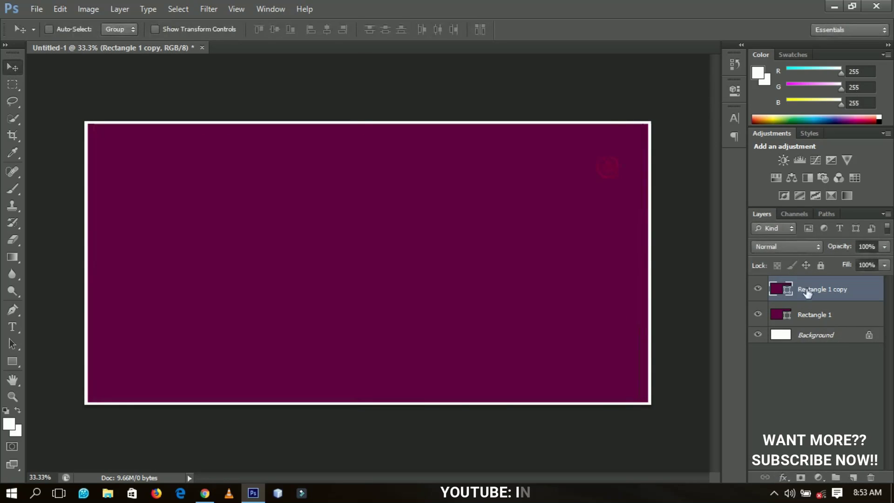
- Fill the smaller copy with white, leaving a thin maroon frame
{"action": "double_click", "coordinate": [787, 289]}
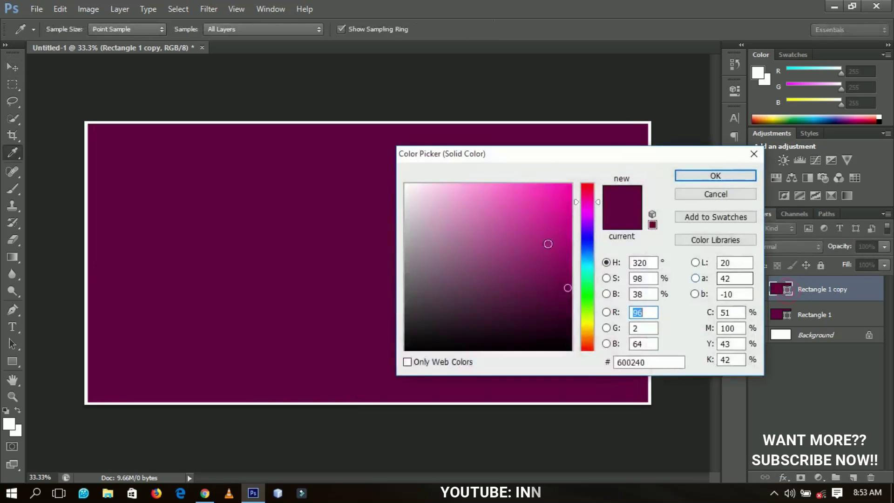
{"action": "left_click", "coordinate": [370, 124]}
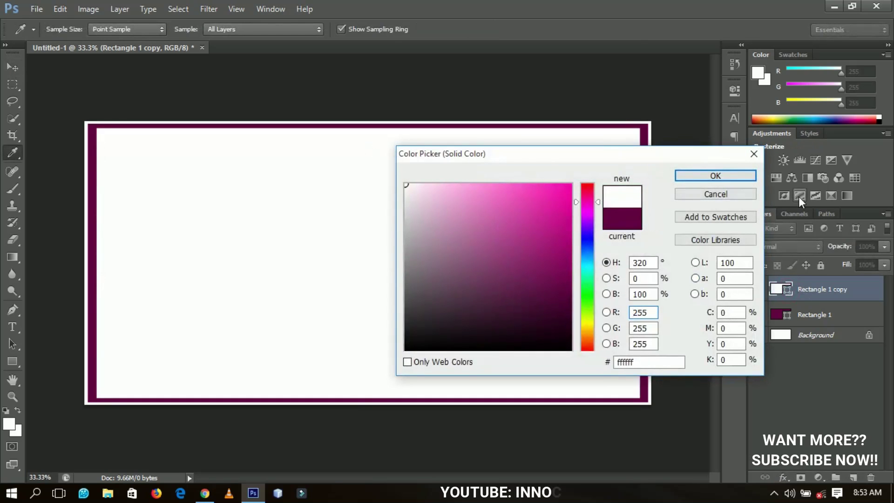
{"action": "left_click", "coordinate": [738, 181]}
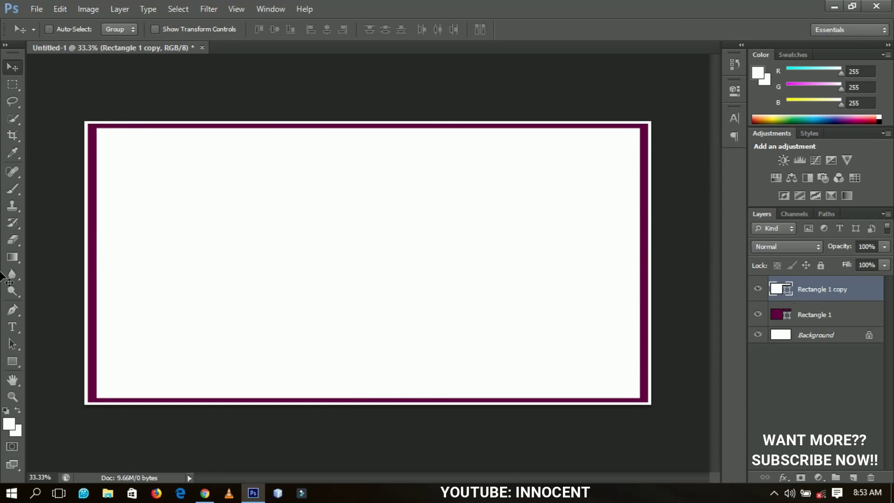
- Draw a wide band across the card's middle and fill it with the sampled maroon frame colour
{"action": "left_click_drag", "start_coordinate": [13, 359], "coordinate": [41, 361]}
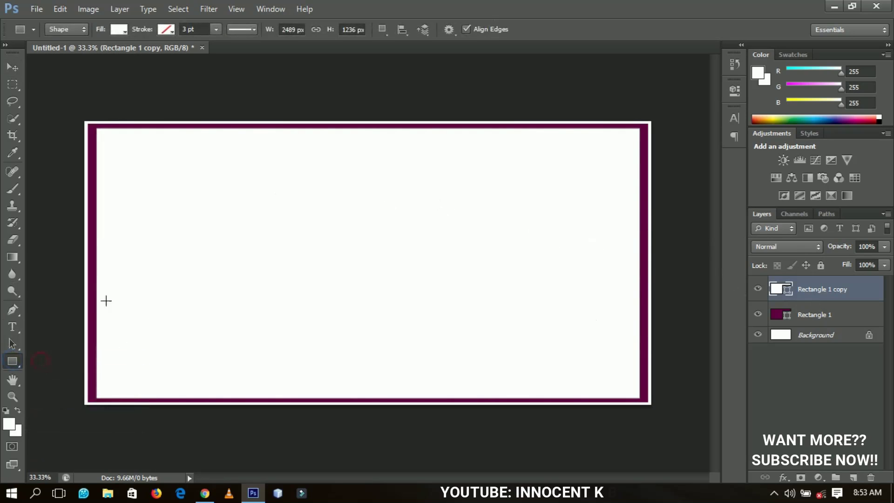
{"action": "left_click_drag", "start_coordinate": [94, 246], "coordinate": [641, 291]}
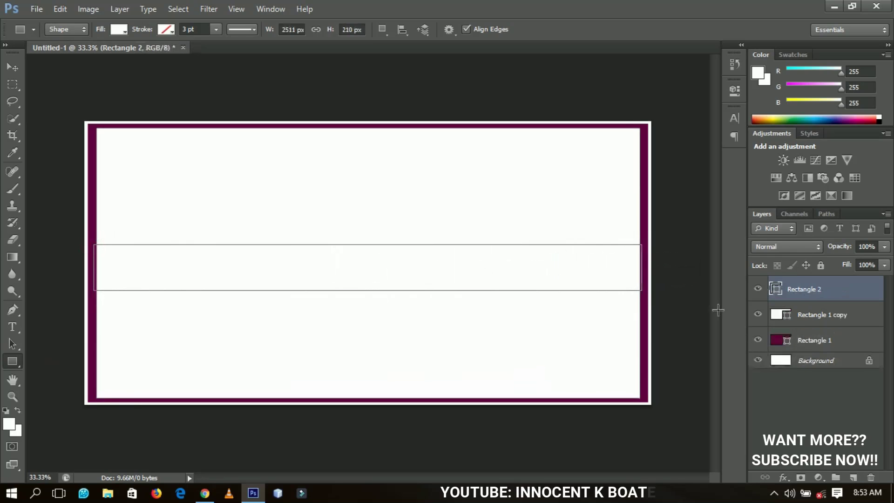
{"action": "double_click", "coordinate": [776, 288]}
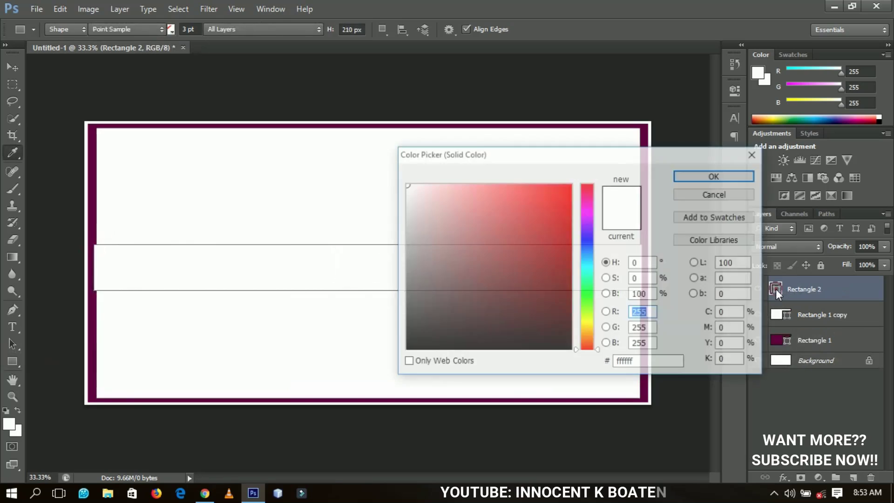
{"action": "left_click_drag", "start_coordinate": [631, 159], "coordinate": [636, 282]}
{"action": "left_click", "coordinate": [647, 219]}
{"action": "left_click", "coordinate": [703, 300]}
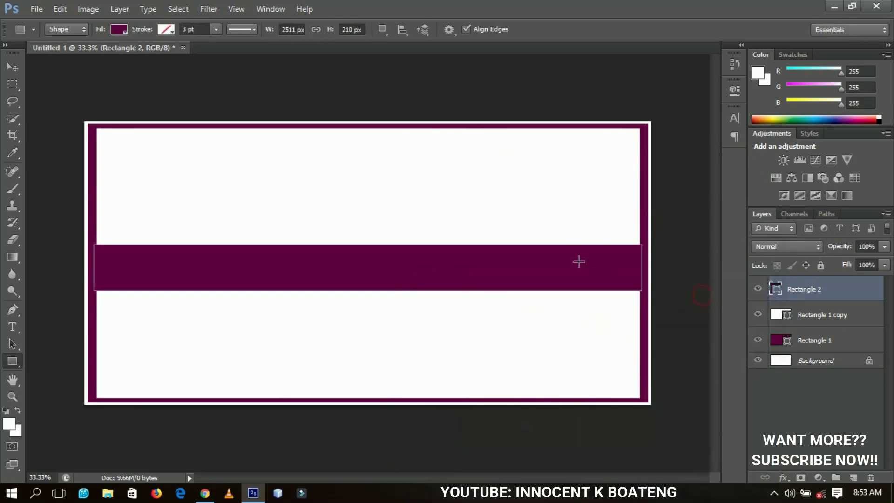
{"action": "left_click", "coordinate": [12, 67]}
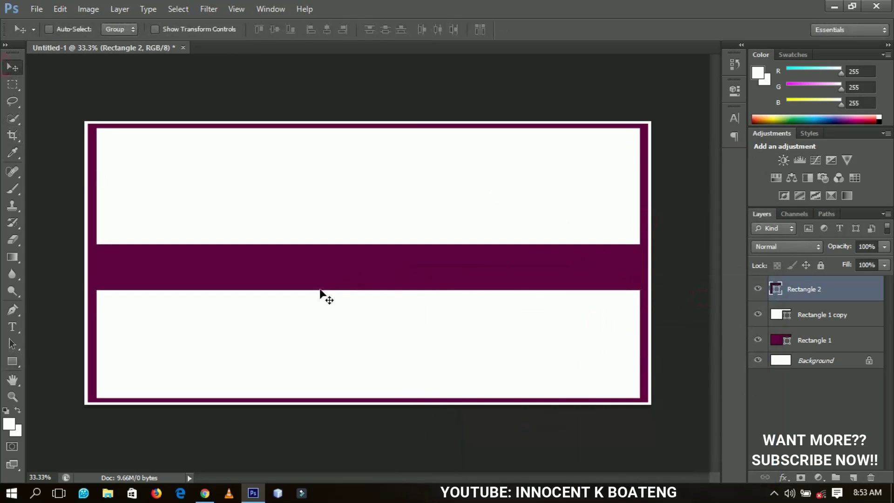
- Extend the maroon band's top and bottom edges slightly, then minimize Photoshop
{"action": "key", "text": "ctrl+t"}
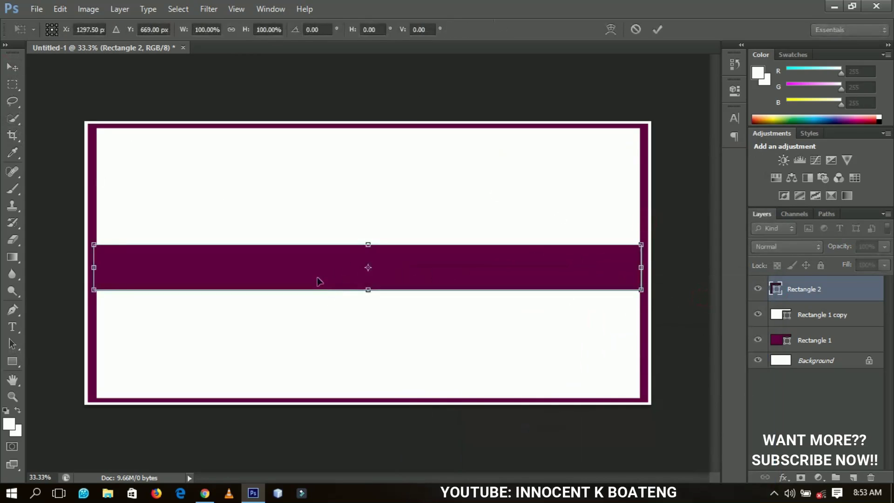
{"action": "left_click_drag", "start_coordinate": [375, 240], "coordinate": [373, 234]}
{"action": "key", "text": "Return"}
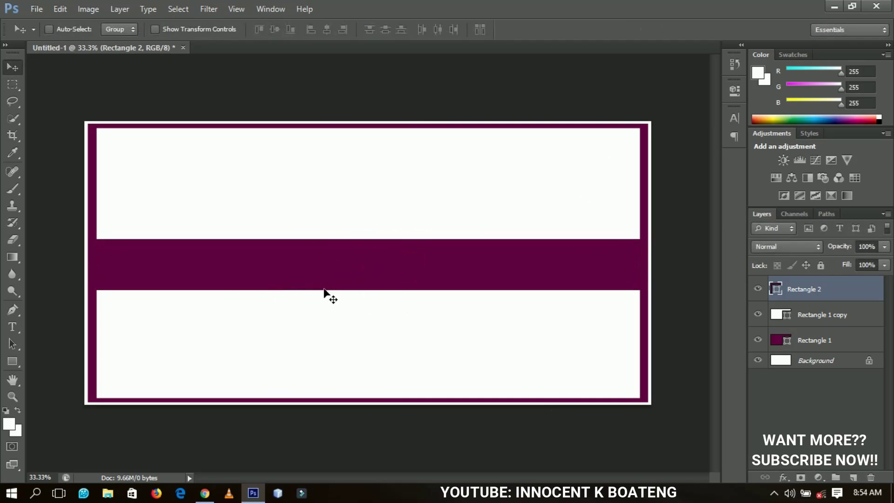
{"action": "key", "text": "ctrl+t"}
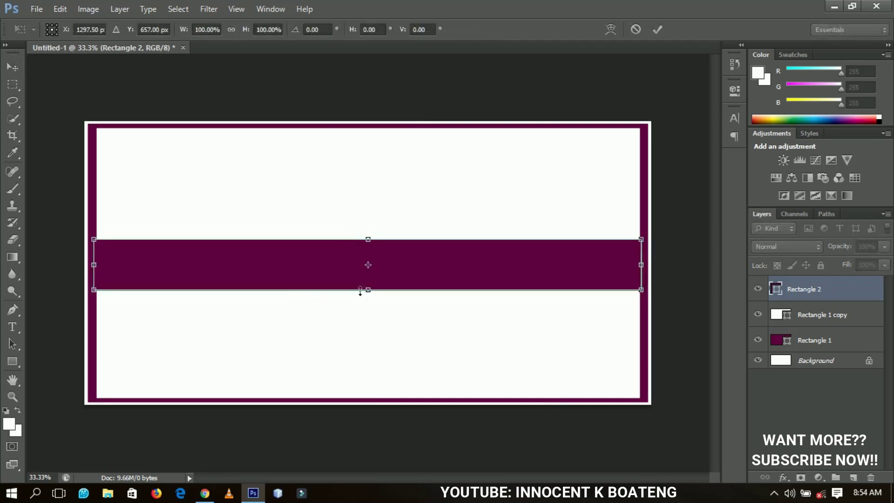
{"action": "left_click_drag", "start_coordinate": [368, 289], "coordinate": [368, 293]}
{"action": "double_click", "coordinate": [426, 273]}
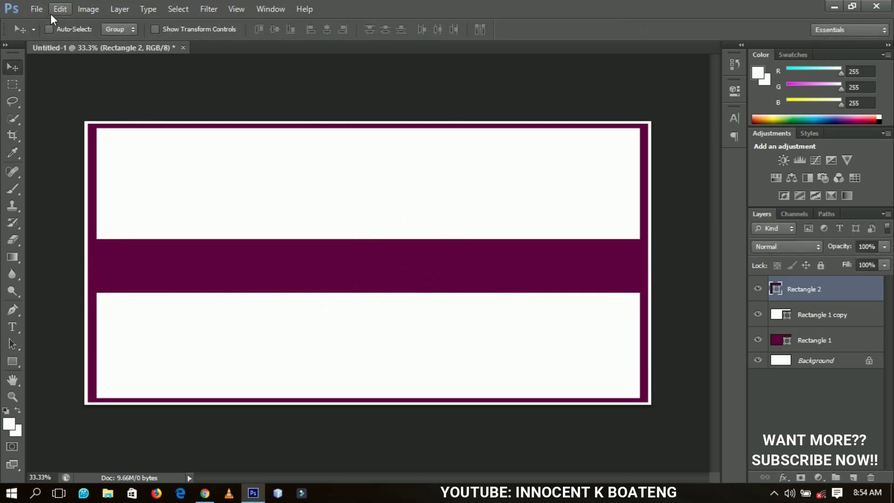
{"action": "left_click", "coordinate": [834, 7]}
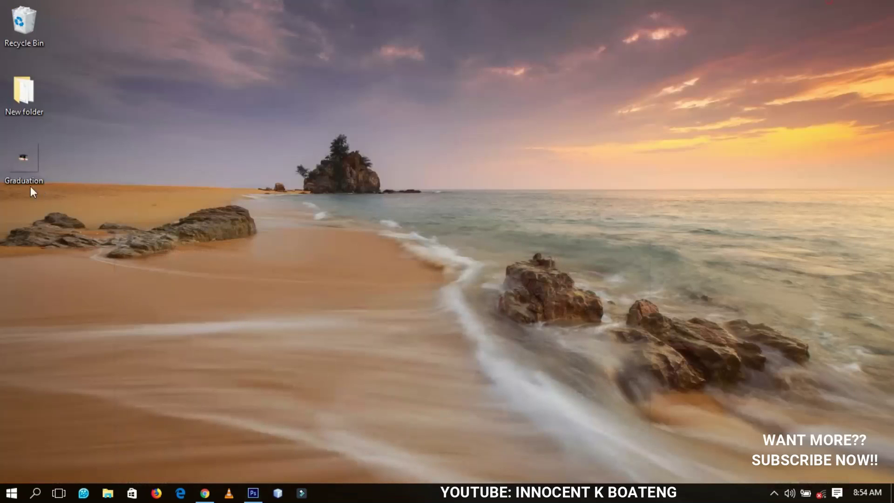
- Open Graduation.png and drag the cap-and-scroll image into the card's top-left corner
{"action": "left_click_drag", "start_coordinate": [225, 427], "coordinate": [582, 368]}
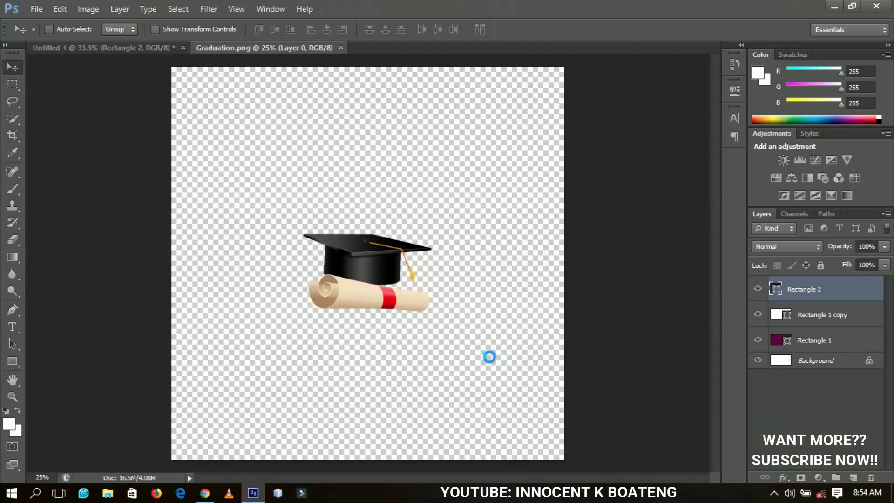
{"action": "left_click_drag", "start_coordinate": [395, 303], "coordinate": [228, 238]}
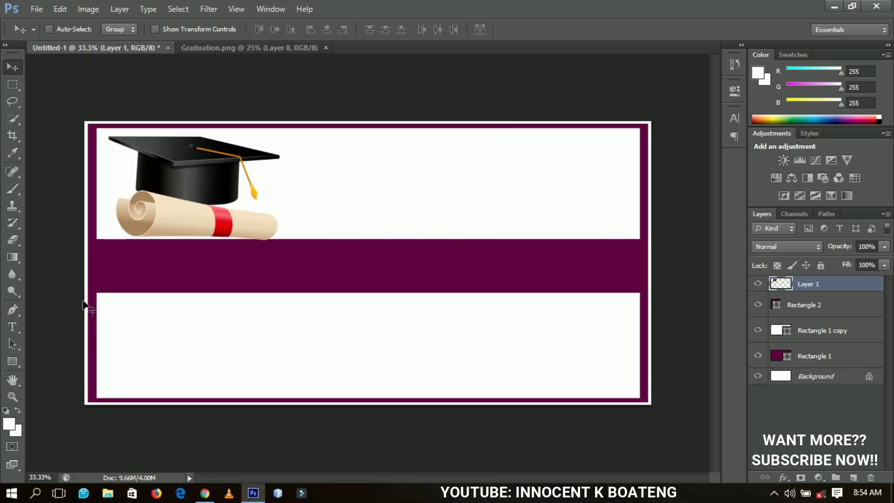
{"action": "left_click", "coordinate": [12, 327]}
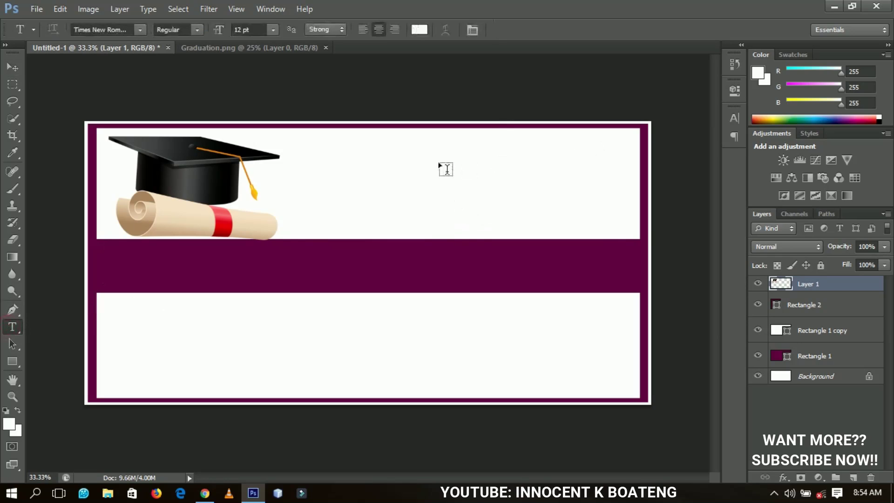
- Add the heading 'Graduation! Graduation!! Graduation' near the top, coloured with the sampled maroon
{"action": "left_click", "coordinate": [422, 168]}
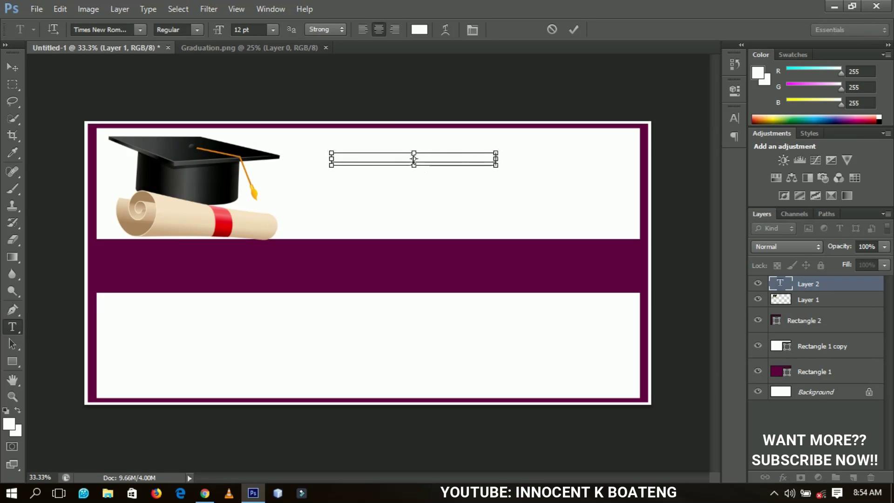
{"action": "key", "text": "ctrl+a"}
{"action": "left_click", "coordinate": [419, 30]}
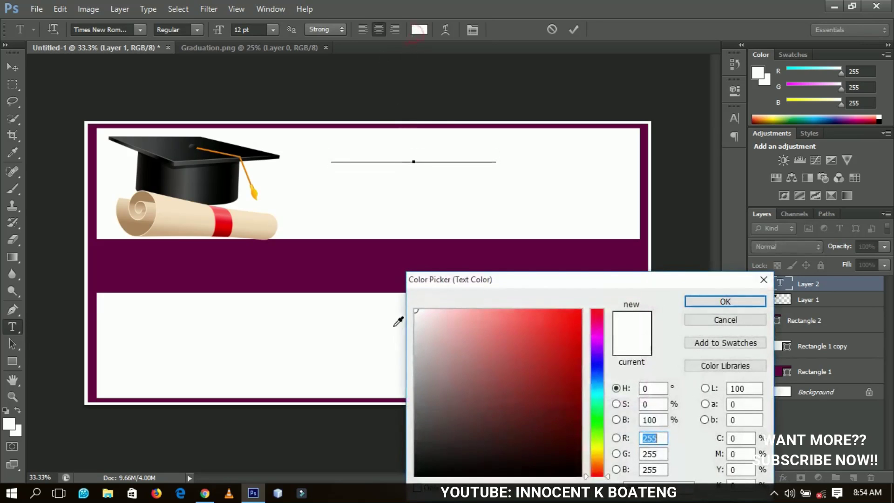
{"action": "left_click", "coordinate": [393, 270]}
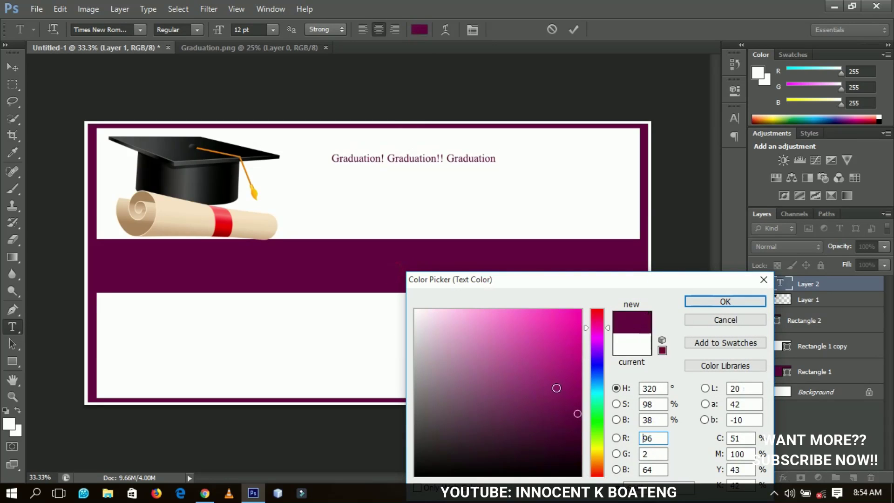
{"action": "left_click", "coordinate": [703, 301]}
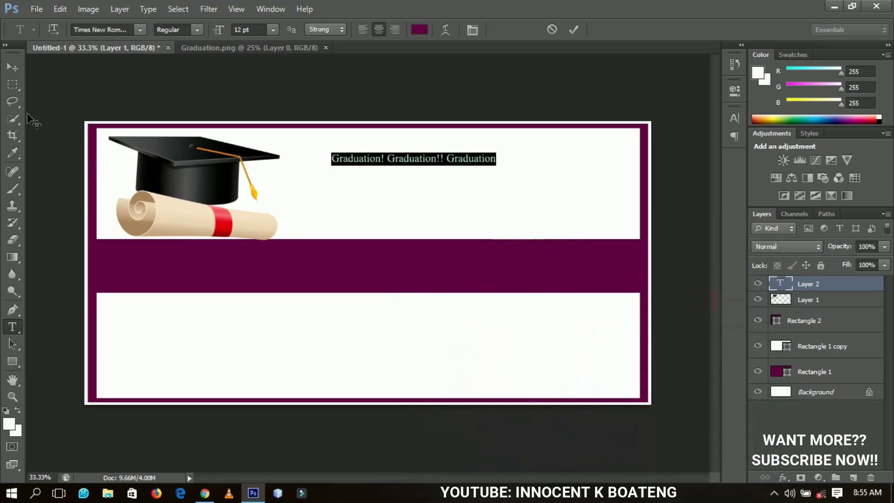
{"action": "left_click", "coordinate": [13, 68]}
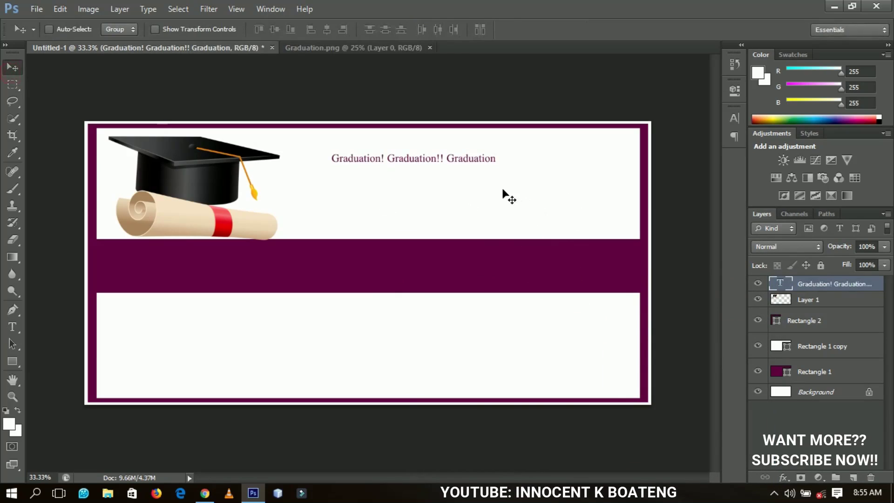
- Enlarge the heading to about 148% and move it to the card's right side
{"action": "key", "text": "ctrl+t"}
{"action": "left_click_drag", "start_coordinate": [496, 164], "coordinate": [532, 183]}
{"action": "key", "text": "Return"}
{"action": "left_click_drag", "start_coordinate": [371, 188], "coordinate": [498, 178]}
- Make the heading Bold Italic, nudge it right, and duplicate it as a line beneath
{"action": "key", "text": "t"}
{"action": "left_click", "coordinate": [504, 163]}
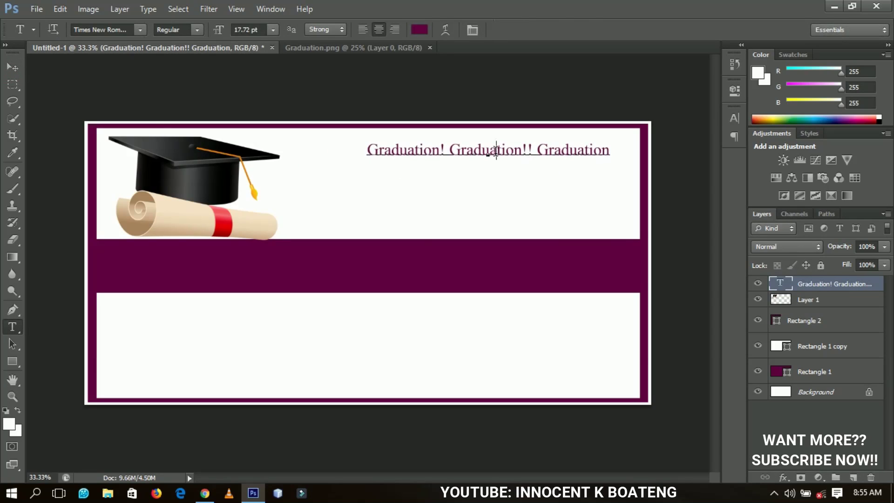
{"action": "double_click", "coordinate": [504, 163]}
{"action": "key", "text": "ctrl+a"}
{"action": "left_click", "coordinate": [177, 29]}
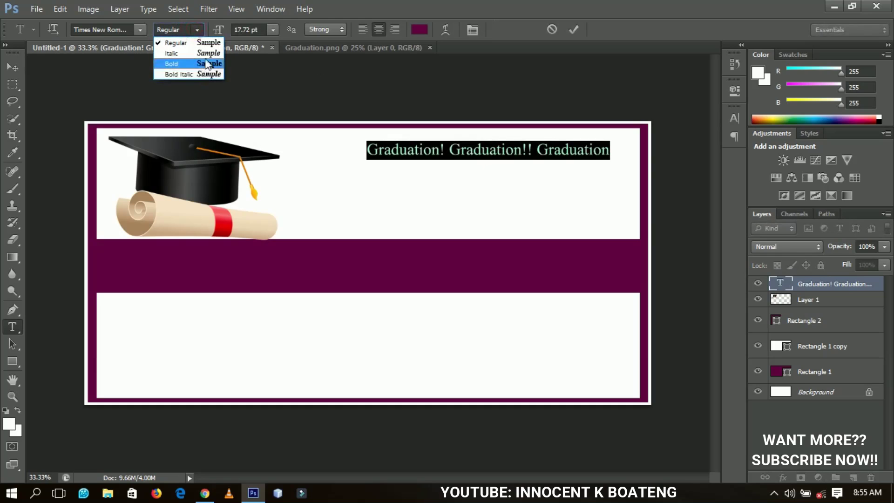
{"action": "left_click", "coordinate": [206, 72]}
{"action": "left_click", "coordinate": [13, 68]}
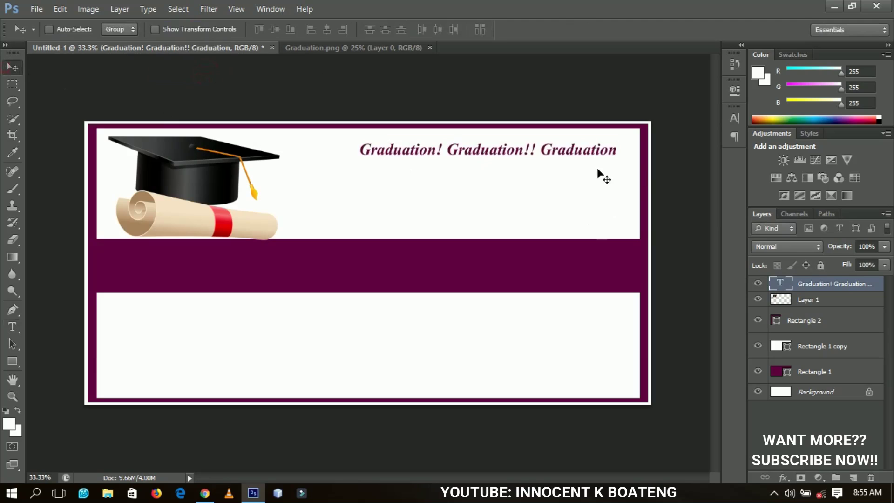
{"action": "left_click_drag", "start_coordinate": [600, 177], "coordinate": [566, 196]}
{"action": "key", "text": "ctrl+j"}
- Retype the duplicated line under the heading as AIM BIBLE COLLEGE
{"action": "key", "text": "t"}
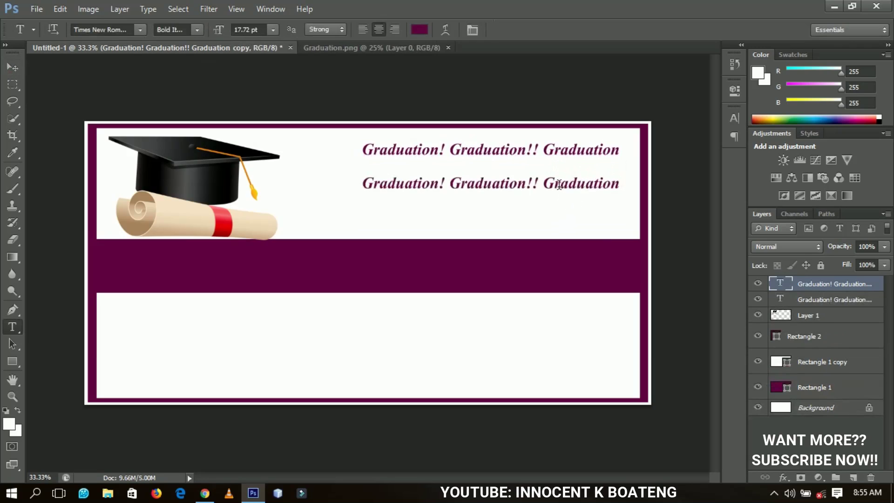
{"action": "double_click", "coordinate": [559, 184]}
{"action": "triple_click", "coordinate": [559, 184]}
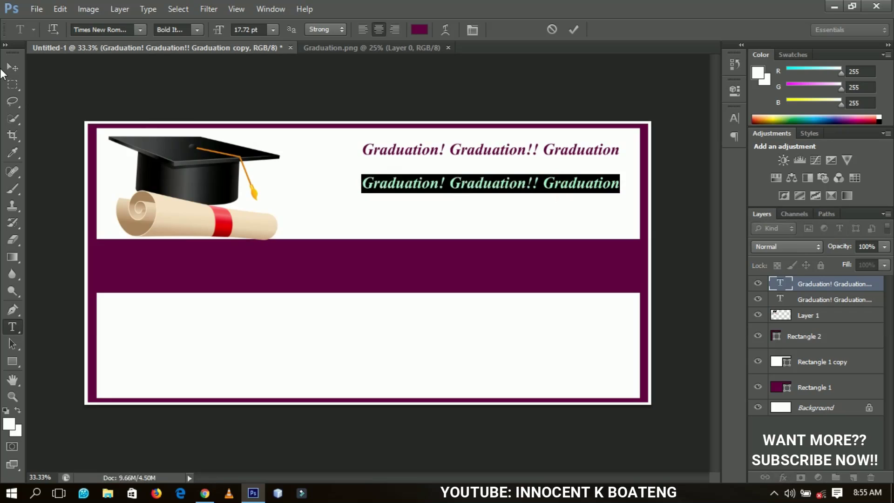
{"action": "type", "text": "Al"}
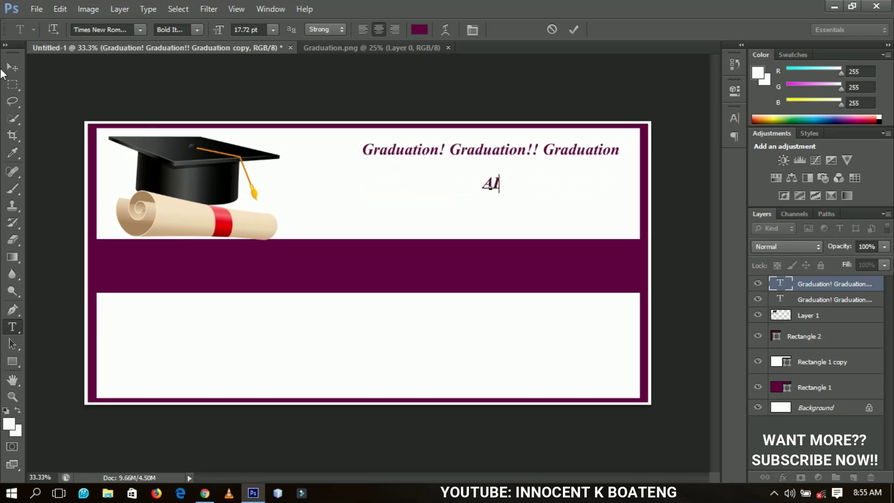
{"action": "type", "text": "M BIBLE"}
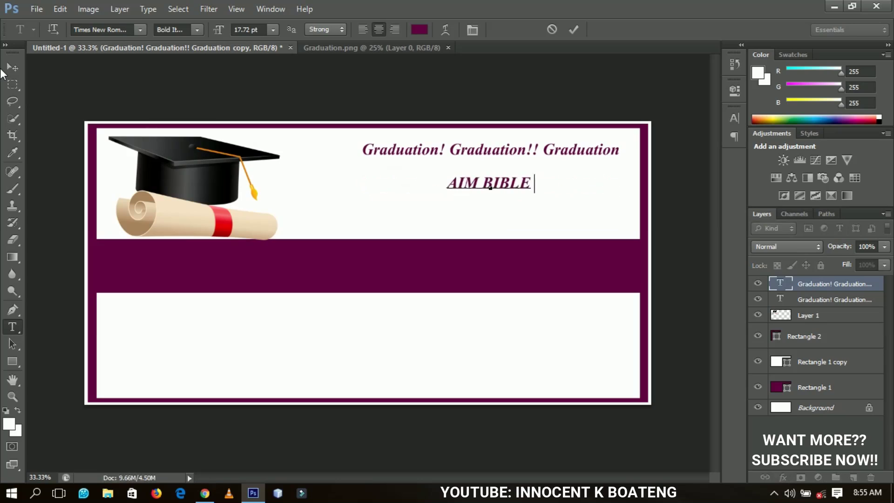
{"action": "type", "text": " COLLEGE"}
- Set the college name to Helvetica Inserat in black and commit the edit
{"action": "key", "text": "ctrl+a"}
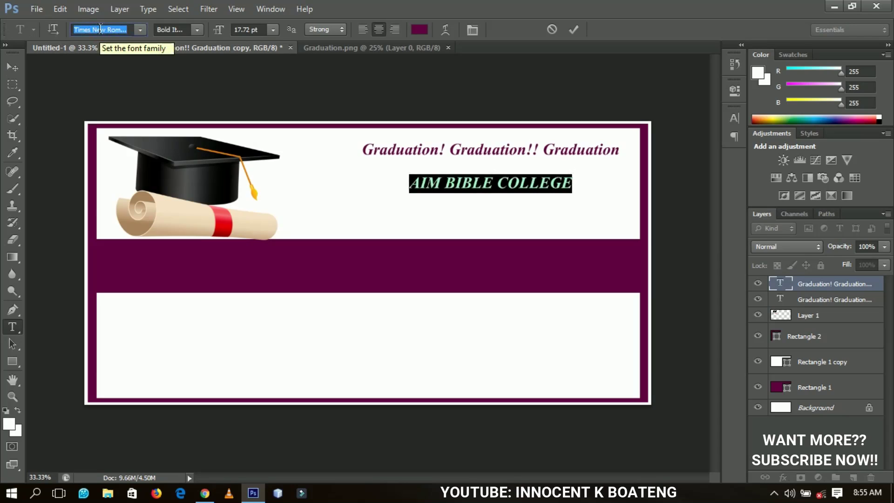
{"action": "type", "text": "helvetica"}
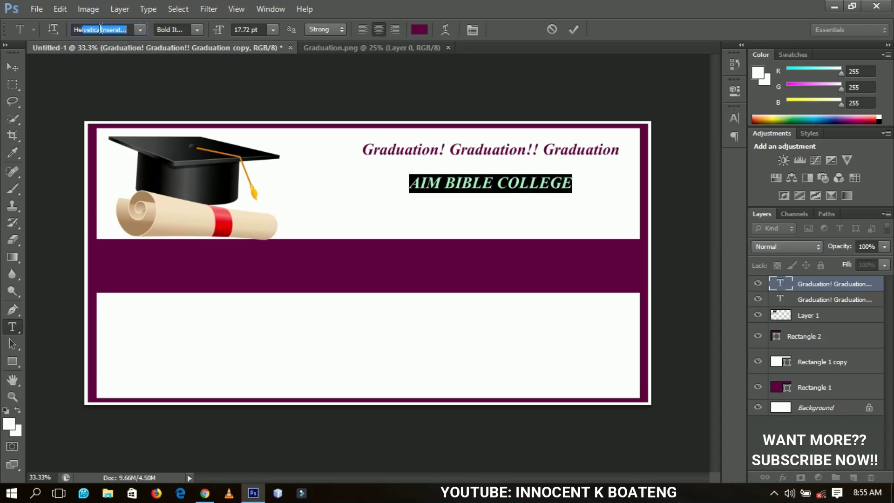
{"action": "key", "text": "Return"}
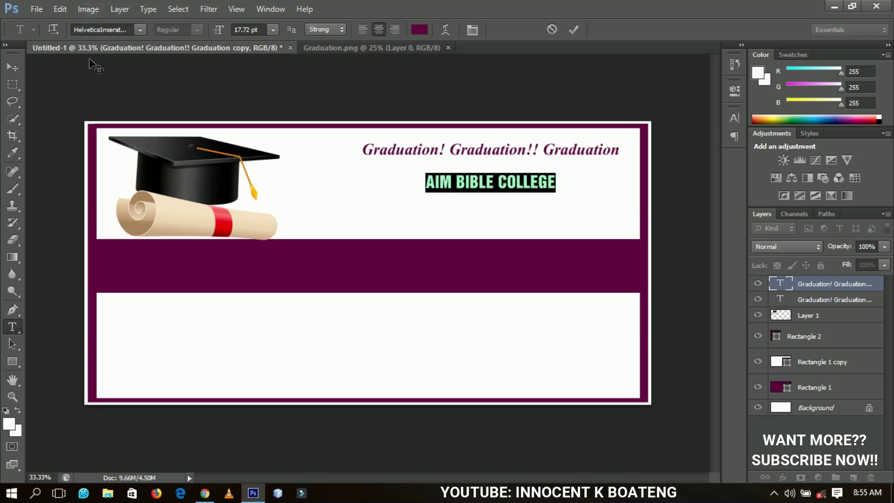
{"action": "left_click", "coordinate": [416, 30]}
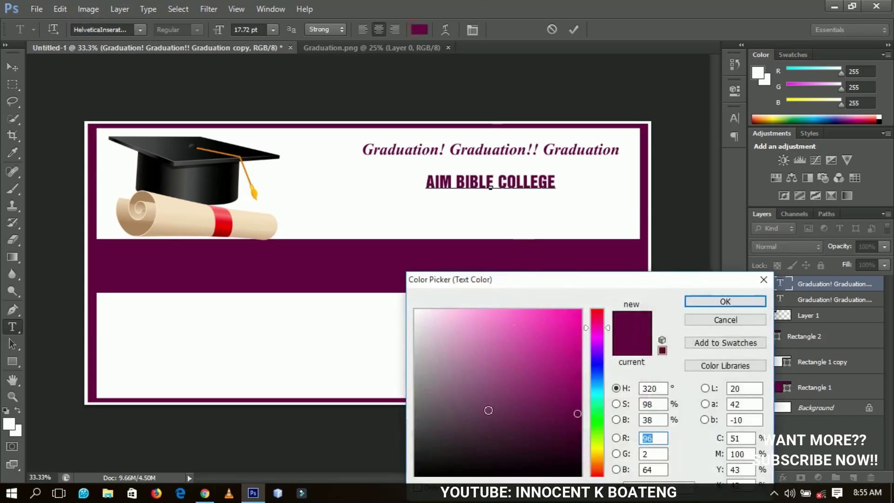
{"action": "left_click", "coordinate": [416, 474]}
{"action": "left_click", "coordinate": [705, 302]}
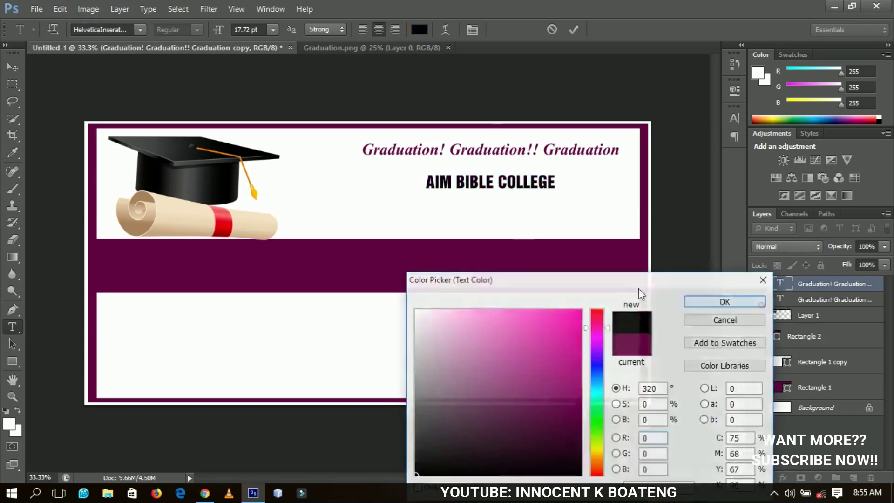
{"action": "left_click", "coordinate": [9, 70]}
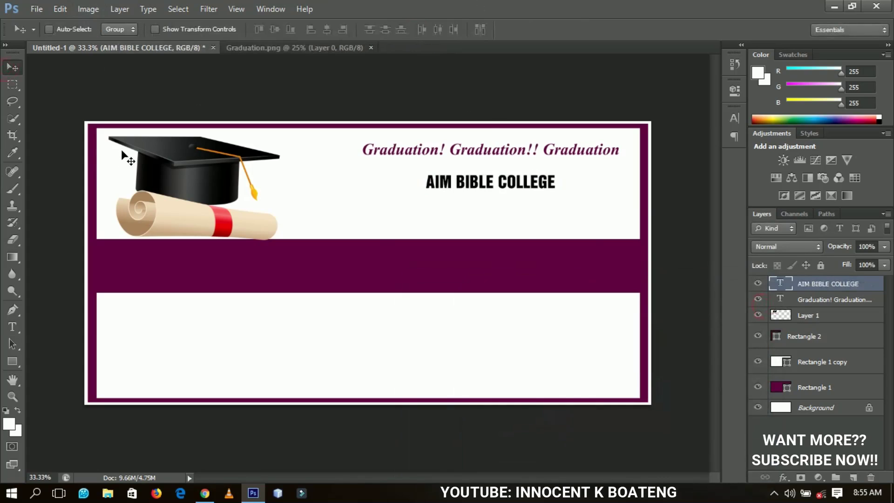
{"action": "key", "text": "ctrl+t"}
- Scale AIM BIBLE COLLEGE up to about 183%
{"action": "left_click_drag", "start_coordinate": [557, 196], "coordinate": [609, 220]}
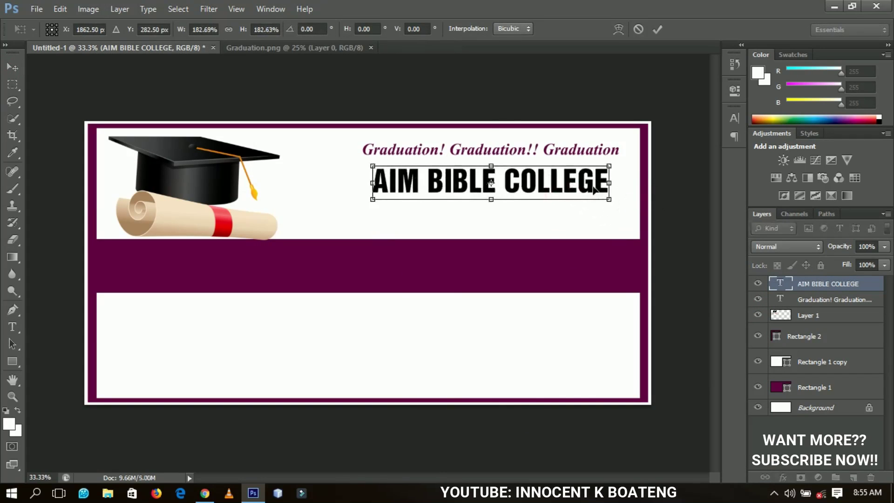
{"action": "key", "text": "Return"}
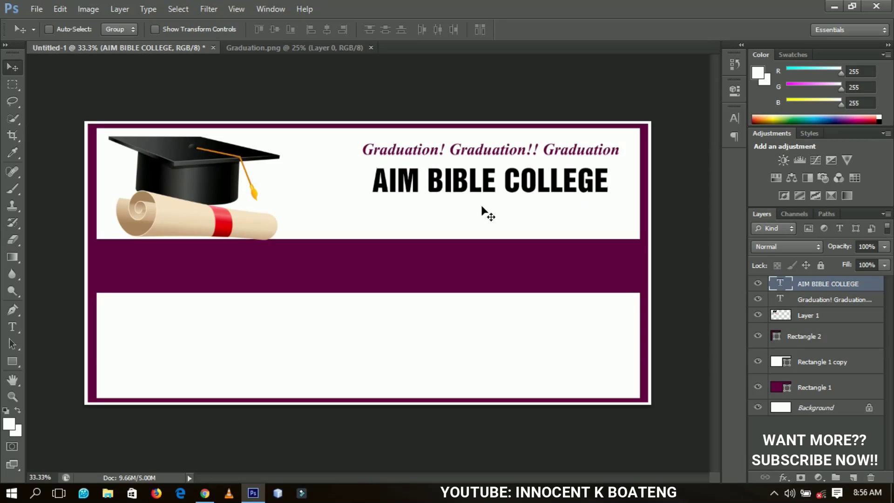
{"action": "right_click", "coordinate": [489, 153]}
{"action": "key", "text": "Escape"}
- Add '!!!' to the end of the Graduation heading
{"action": "key", "text": "t"}
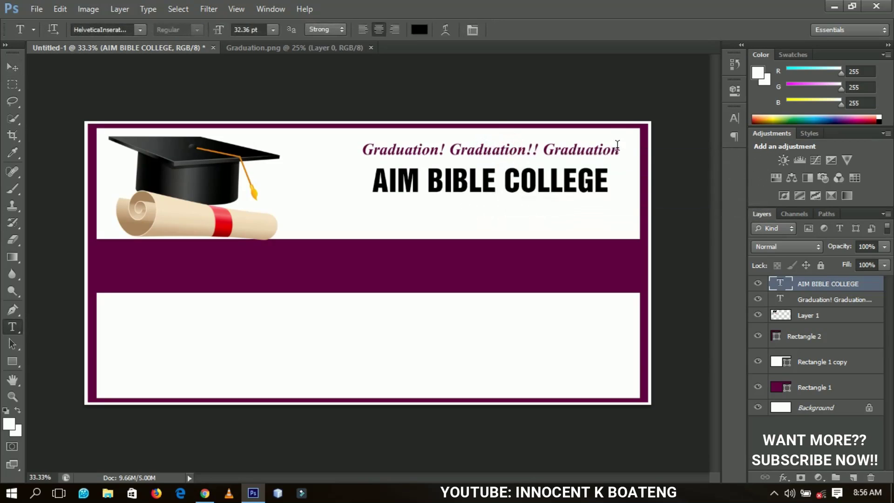
{"action": "left_click", "coordinate": [618, 145]}
{"action": "type", "text": "!!"}
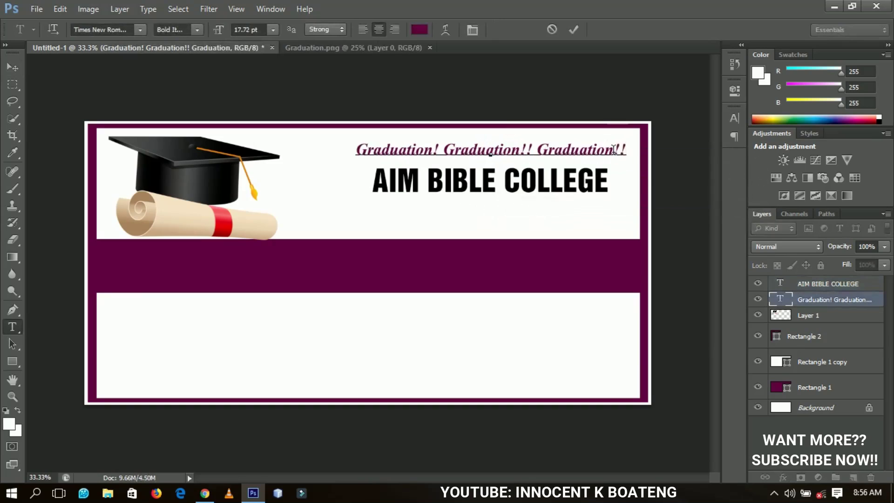
{"action": "type", "text": "!"}
{"action": "key", "text": "ctrl+Return"}
{"action": "key", "text": "v"}
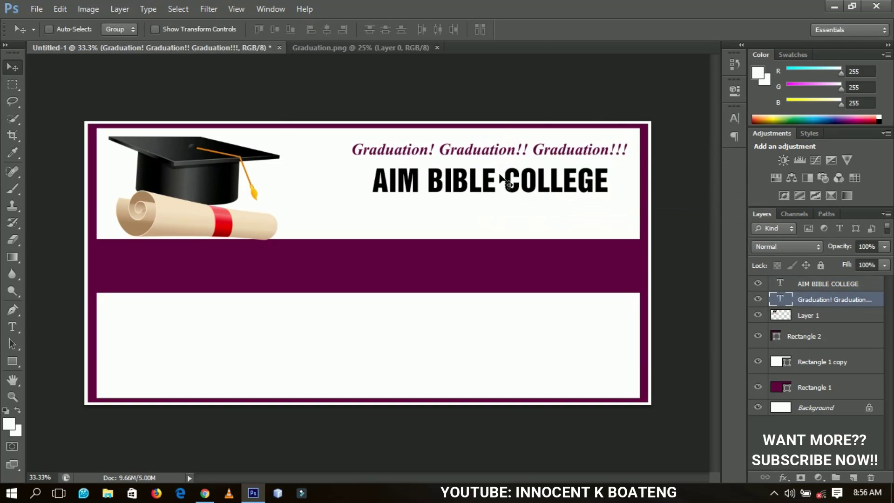
- Enlarge the college name a further 108% and nudge it up slightly
{"action": "right_click", "coordinate": [538, 184]}
{"action": "left_click", "coordinate": [552, 194]}
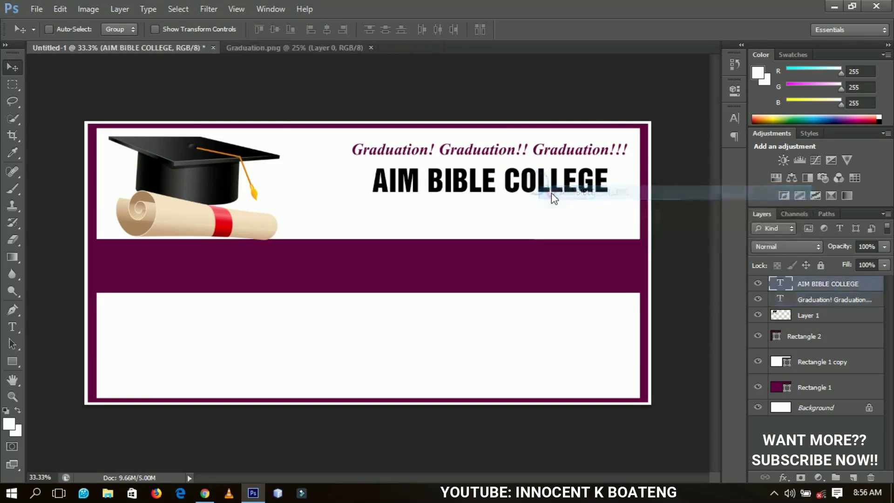
{"action": "key", "text": "ctrl+t"}
{"action": "left_click_drag", "start_coordinate": [610, 201], "coordinate": [622, 204]}
{"action": "key", "text": "Return"}
{"action": "key", "text": "shift+Up"}
{"action": "key", "text": "shift+Up"}
- Select the Graduation heading layer
{"action": "right_click", "coordinate": [577, 160]}
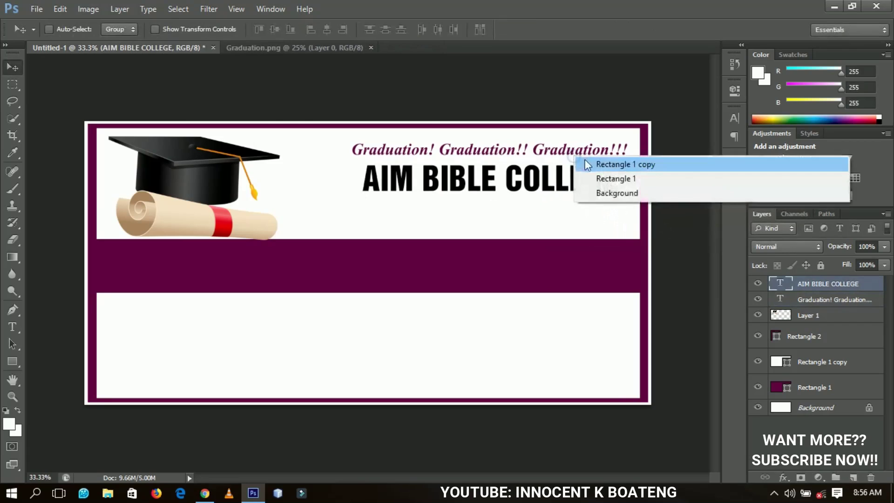
{"action": "right_click", "coordinate": [594, 158]}
{"action": "left_click", "coordinate": [596, 157]}
- Copy the heading below the college name and make the copy Italic
{"action": "left_click_drag", "start_coordinate": [595, 158], "coordinate": [543, 203]}
{"action": "key", "text": "t"}
{"action": "triple_click", "coordinate": [512, 206]}
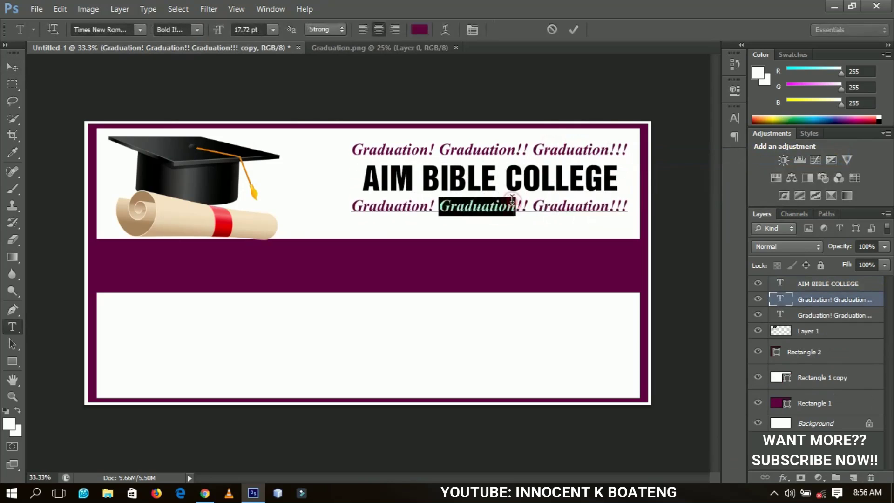
{"action": "left_click", "coordinate": [194, 28]}
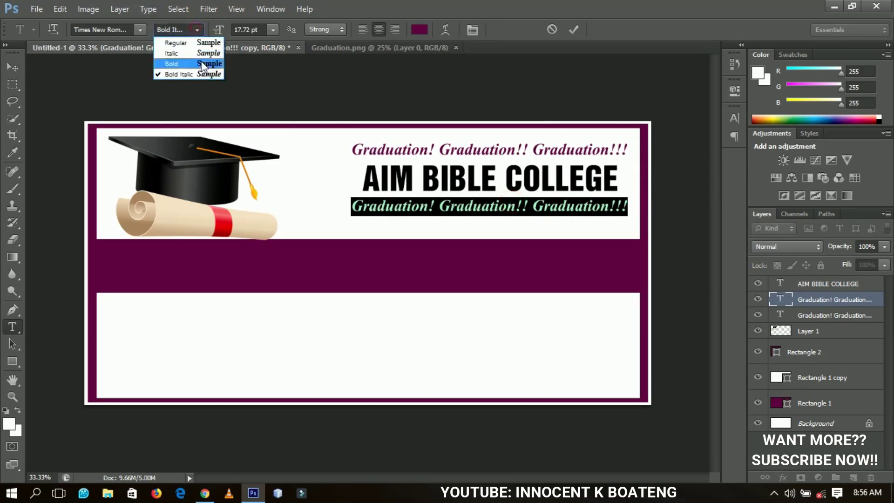
{"action": "left_click", "coordinate": [200, 54]}
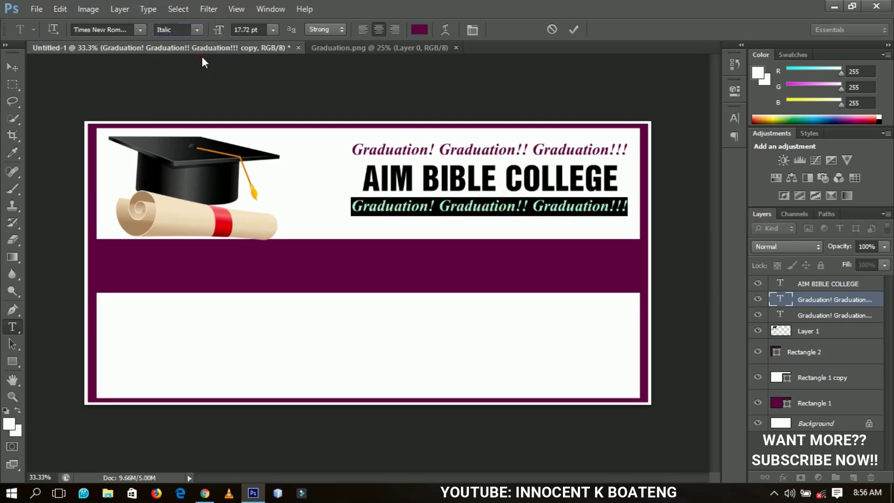
- Retype the copy as 'Have the pleasure & Honour to invite you to their'
{"action": "double_click", "coordinate": [459, 203]}
{"action": "key", "text": "ctrl+a"}
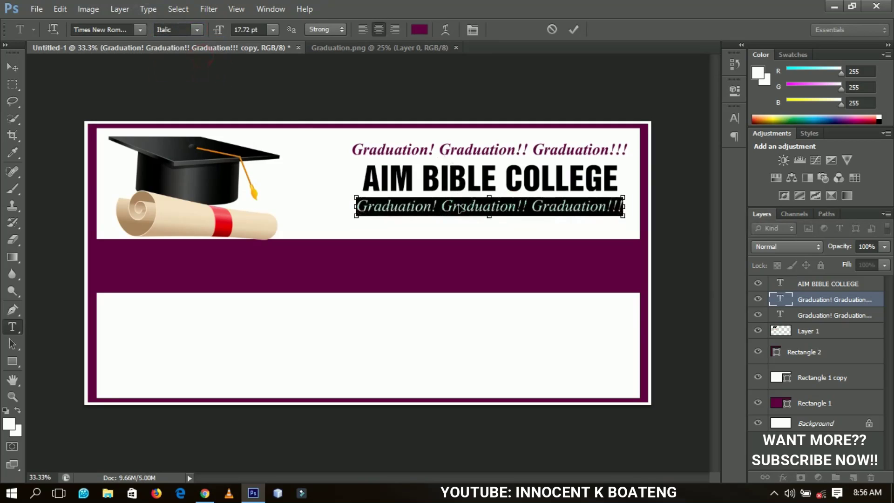
{"action": "type", "text": "Have "}
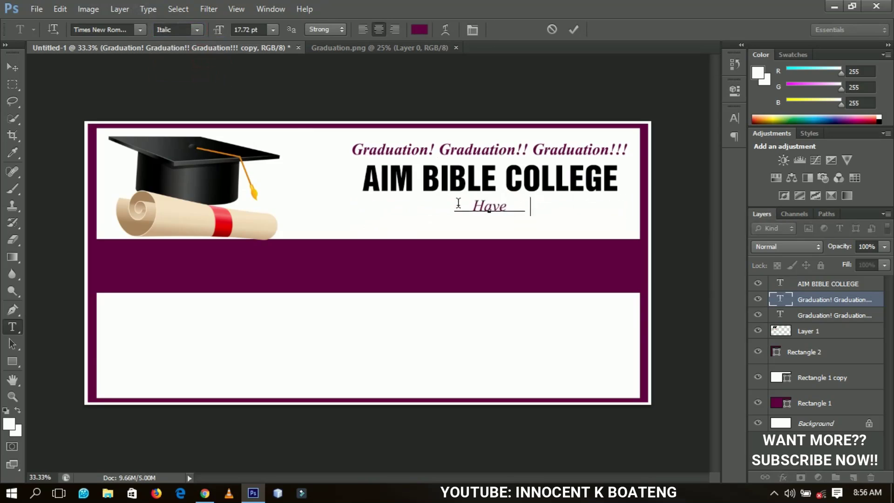
{"action": "type", "text": "the pleasure & Honour to invite you to the"}
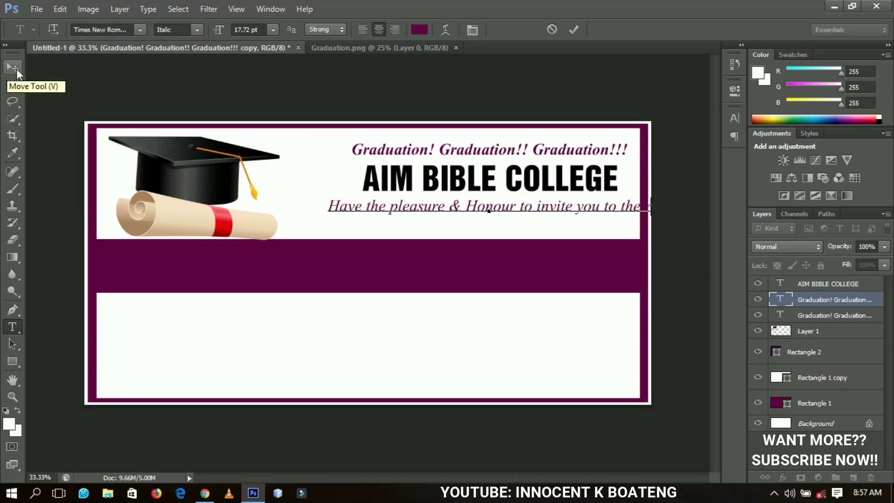
{"action": "left_click", "coordinate": [575, 30]}
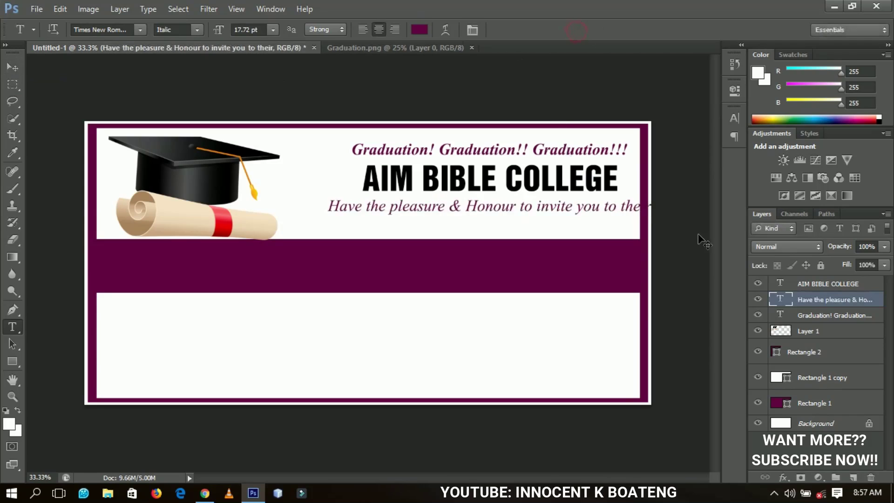
{"action": "key", "text": "ctrl+t"}
- Shrink the invitation line to about 90%, then select the AIM BIBLE COLLEGE layer with the Move tool
{"action": "left_click_drag", "start_coordinate": [652, 200], "coordinate": [628, 200]}
{"action": "key", "text": "t"}
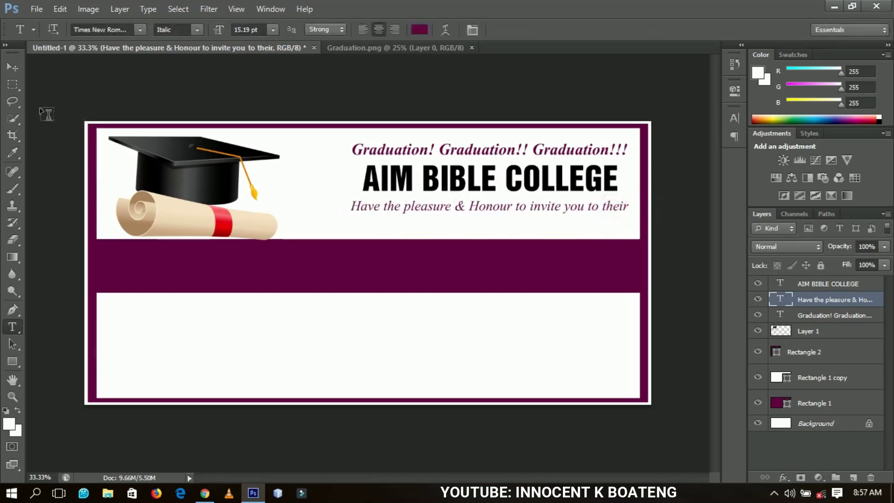
{"action": "left_click", "coordinate": [17, 73]}
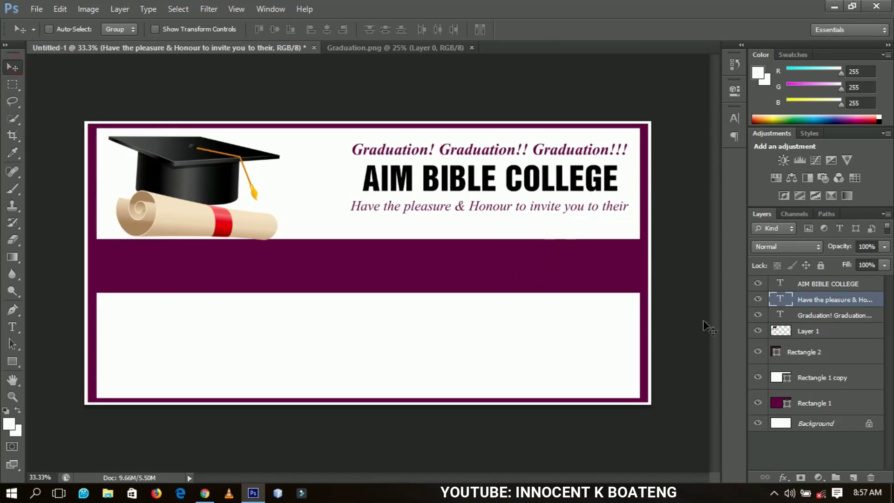
{"action": "left_click", "coordinate": [830, 286]}
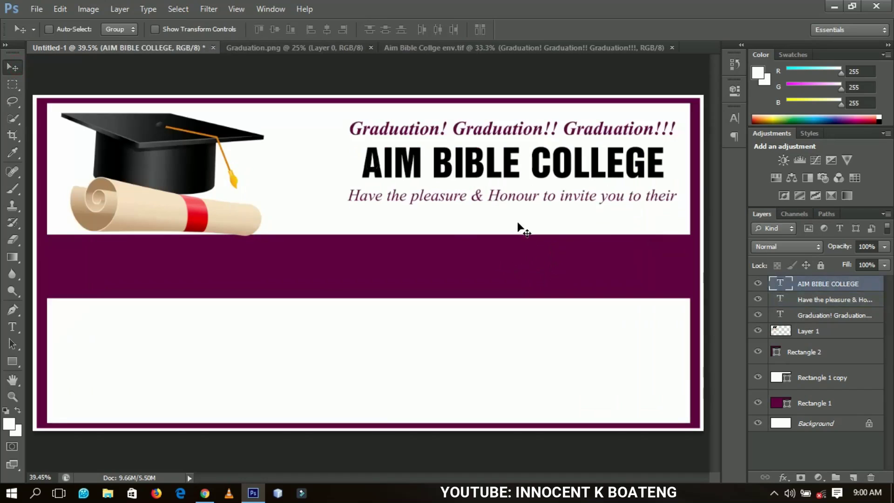